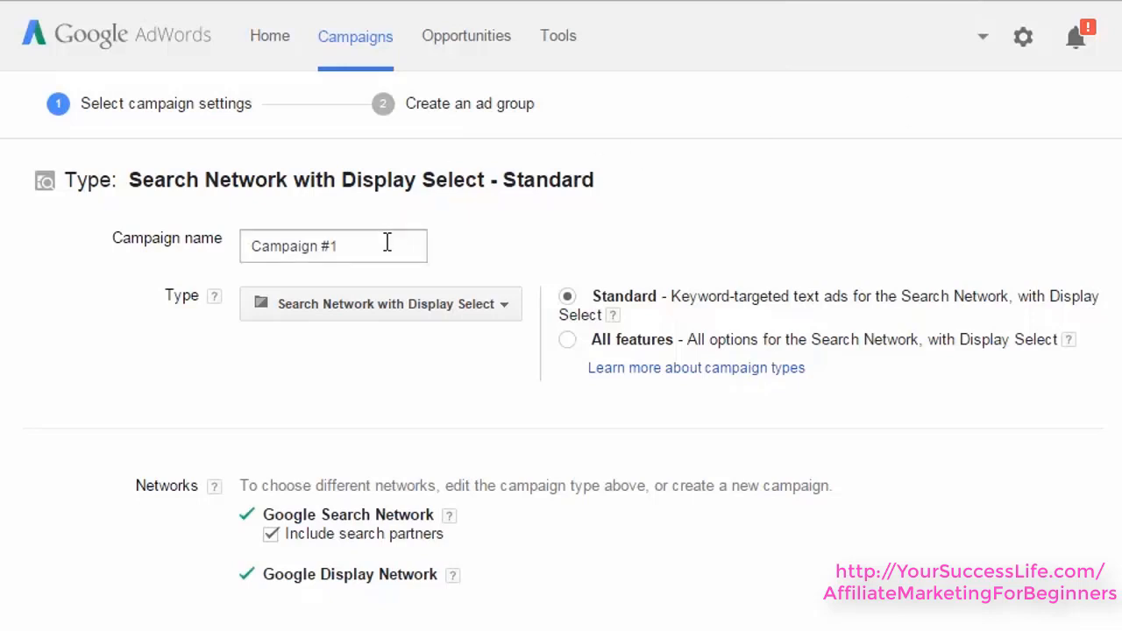
# Name the campaign "Stop Cat Scratching"
pyautogui.moveTo(386, 243); pyautogui.dragTo(233, 240)
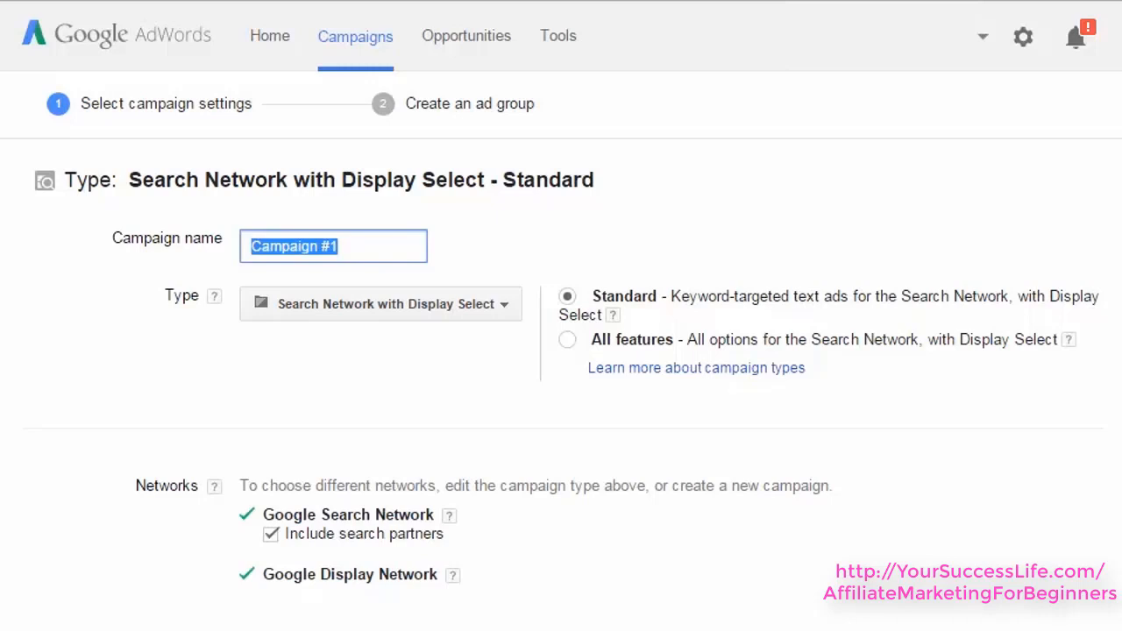
pyautogui.write('Sto')
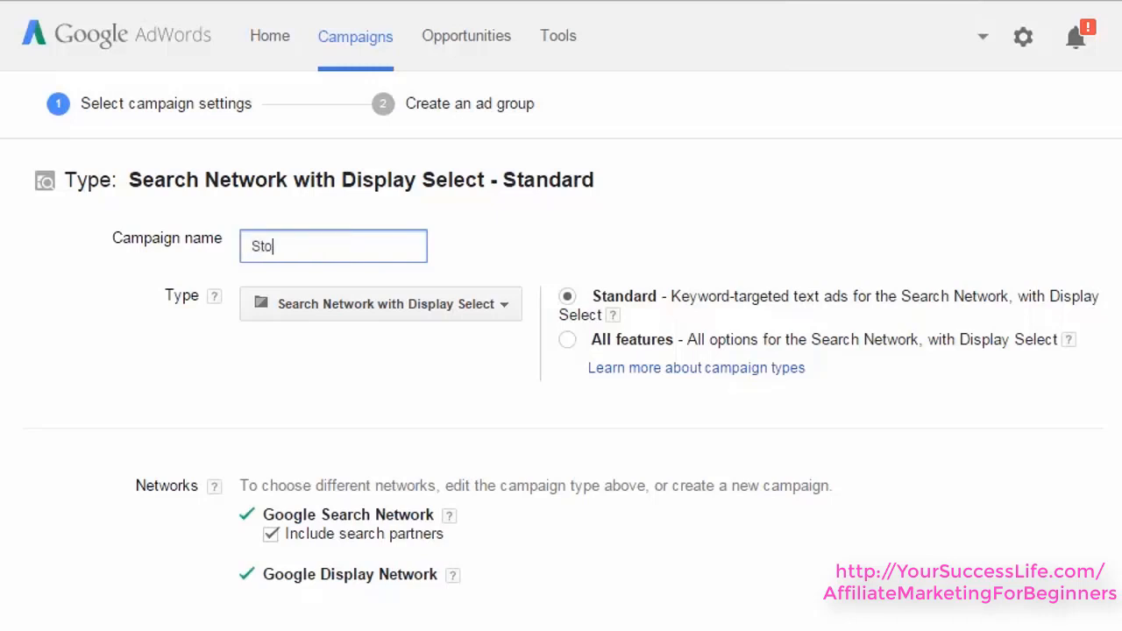
pyautogui.write('p Cat S')
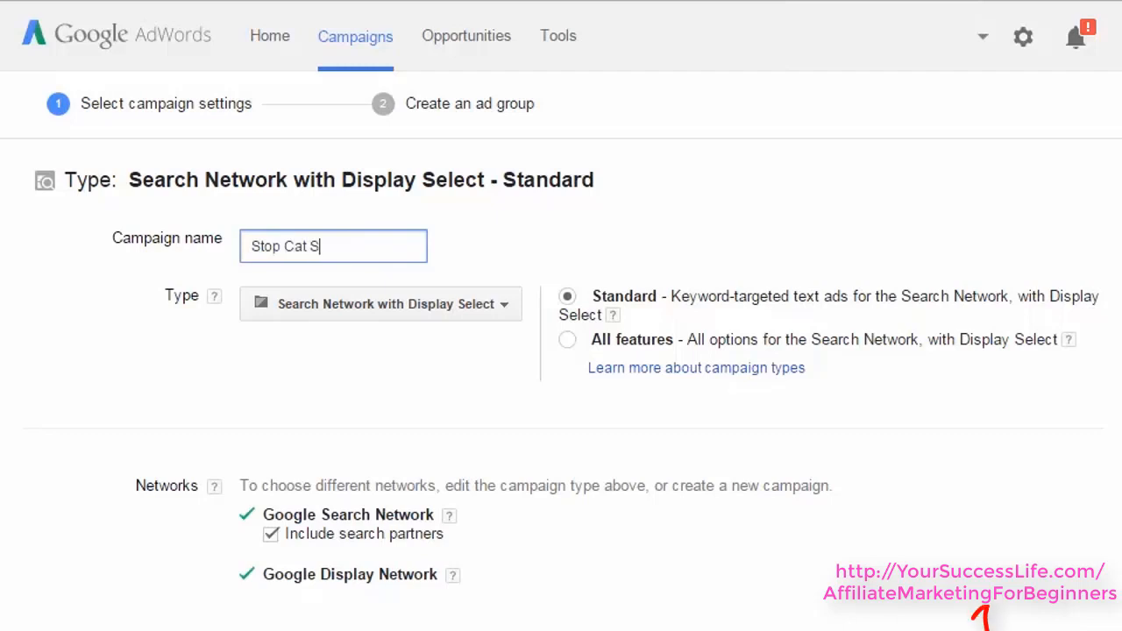
pyautogui.write('cratchin')
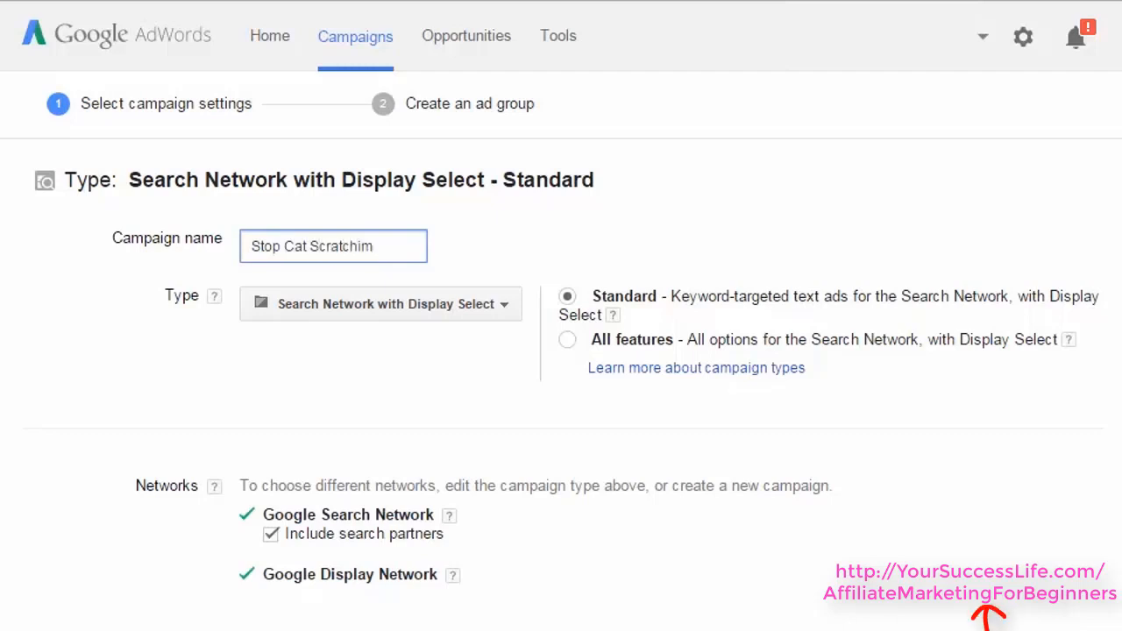
pyautogui.press('BackSpace')
pyautogui.press('BackSpace')
pyautogui.write('ing')
pyautogui.click(239, 247)
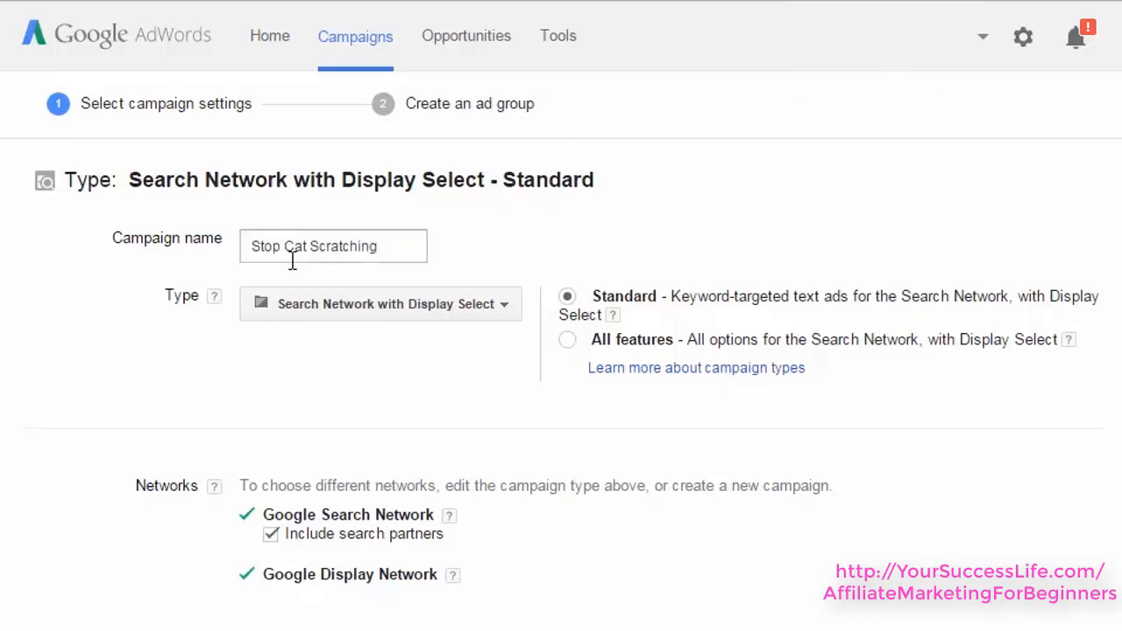
pyautogui.moveTo(245, 246); pyautogui.dragTo(421, 246)
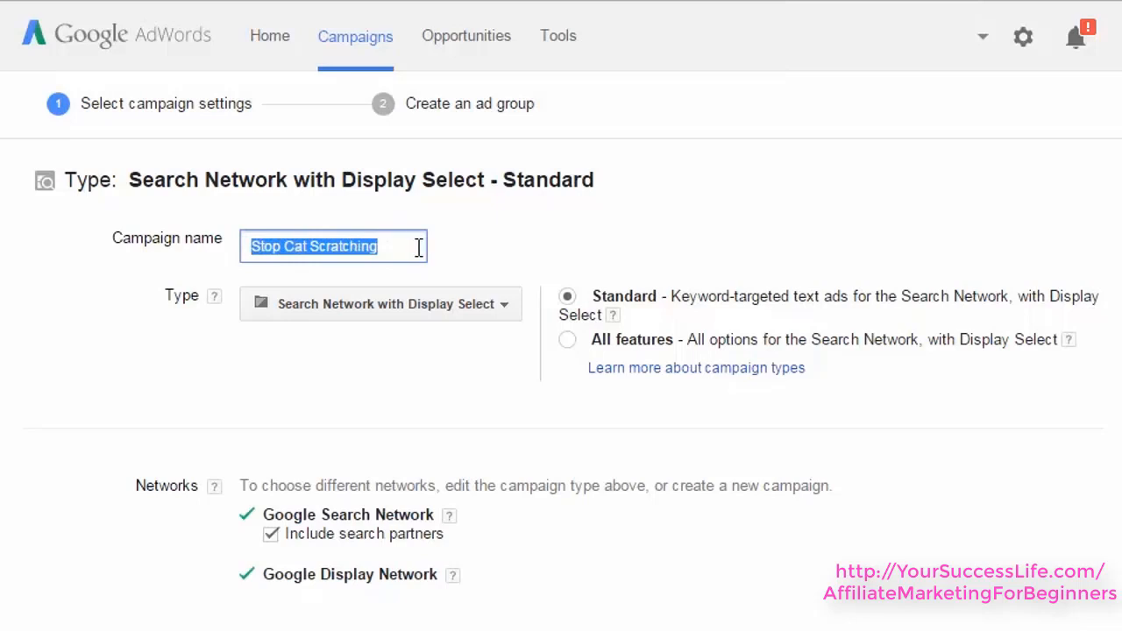
pyautogui.click(414, 246)
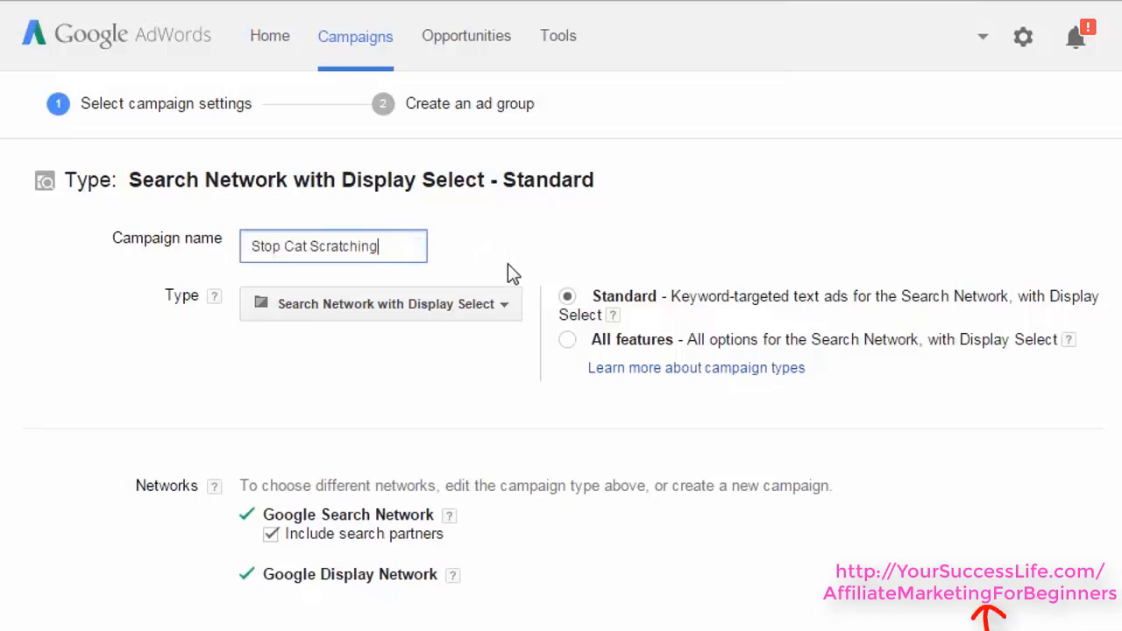
# Review the available campaign types, the explanation of the Standard option and the help article on choosing a campaign type
pyautogui.click(503, 309)
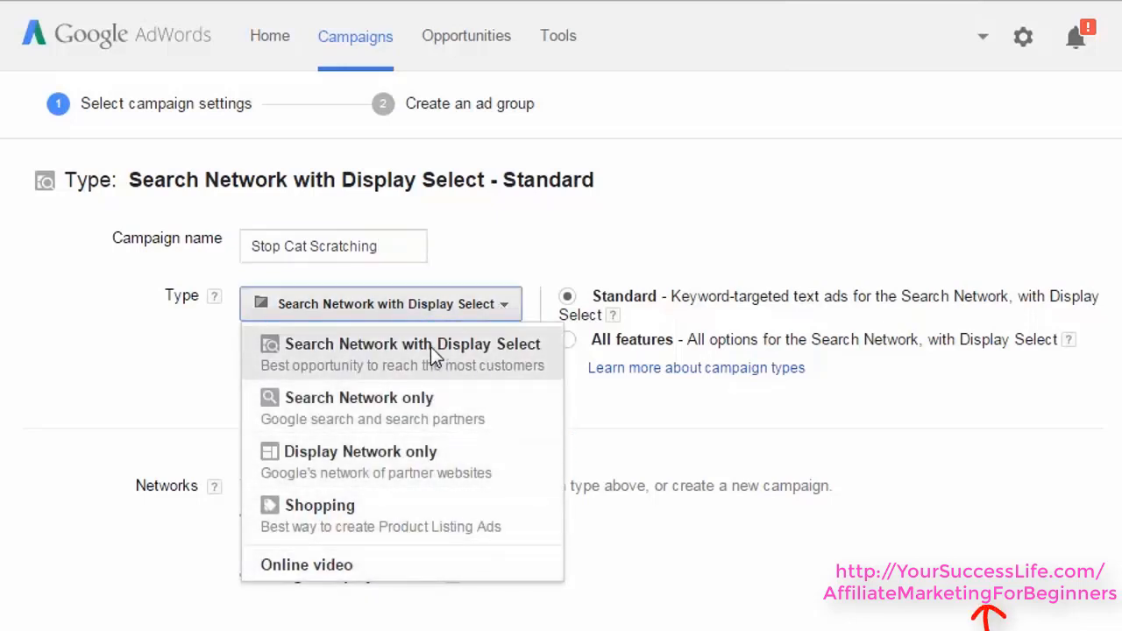
pyautogui.click(638, 254)
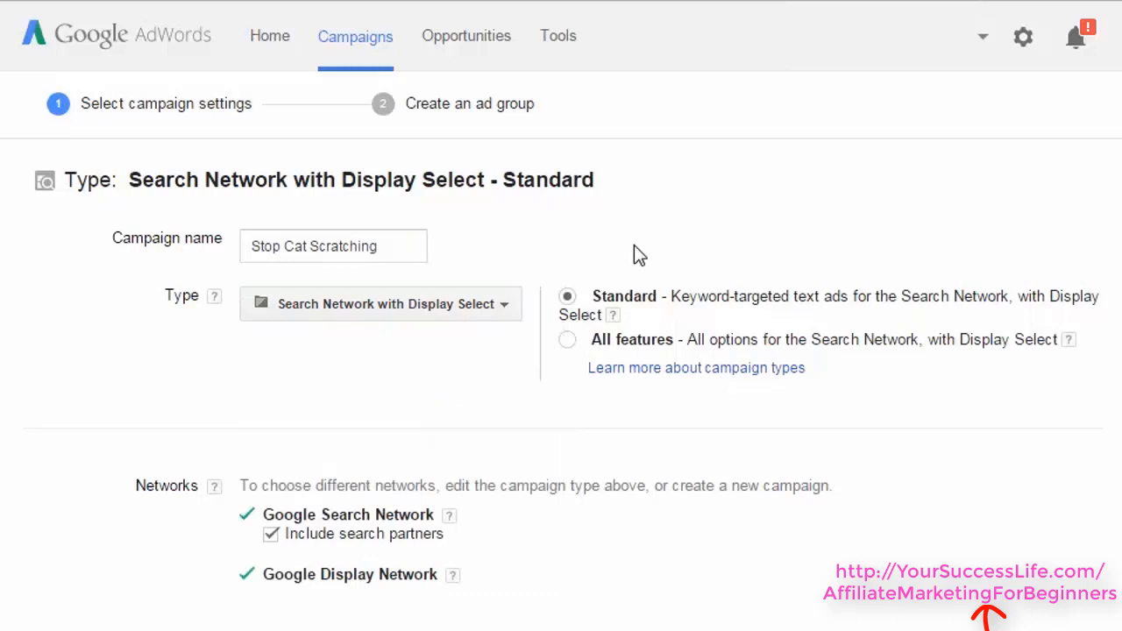
pyautogui.click(613, 317)
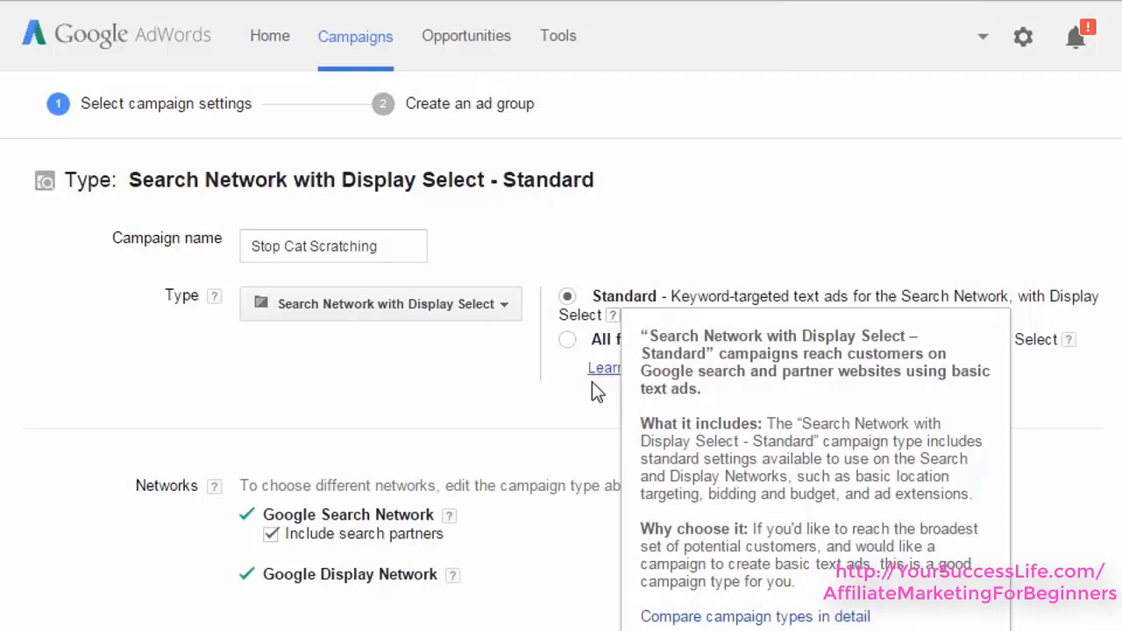
pyautogui.click(628, 370)
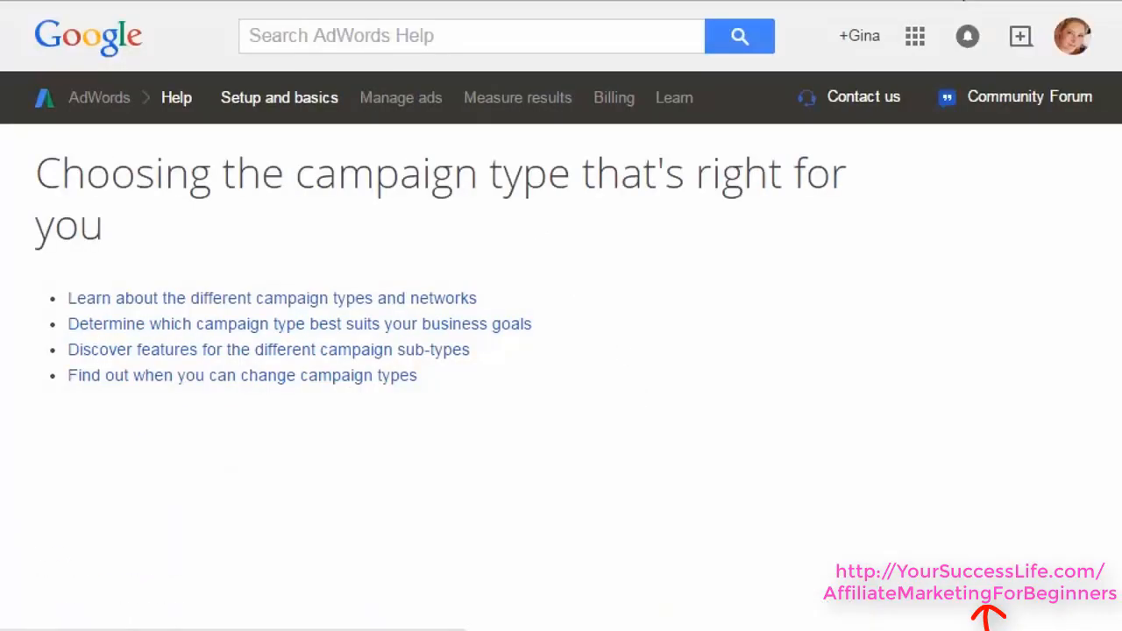
pyautogui.scroll(-5, 562, 351)
pyautogui.scroll(-10, 453, 316)
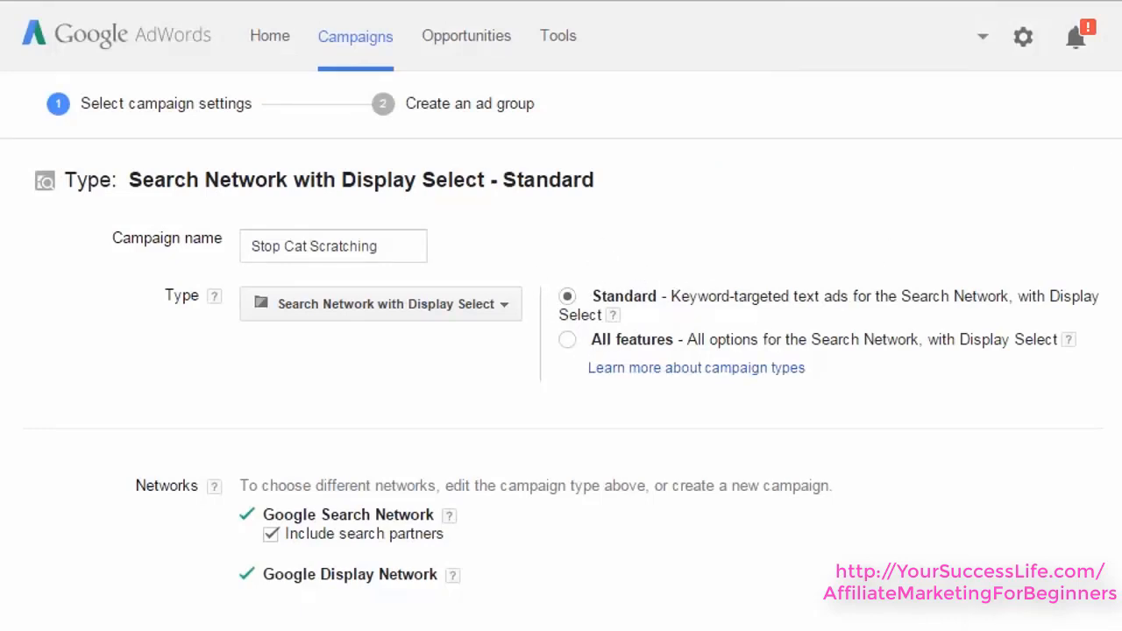
# Review the campaign's network settings and read the explanation of device targeting
pyautogui.scroll(-3, 561, 386)
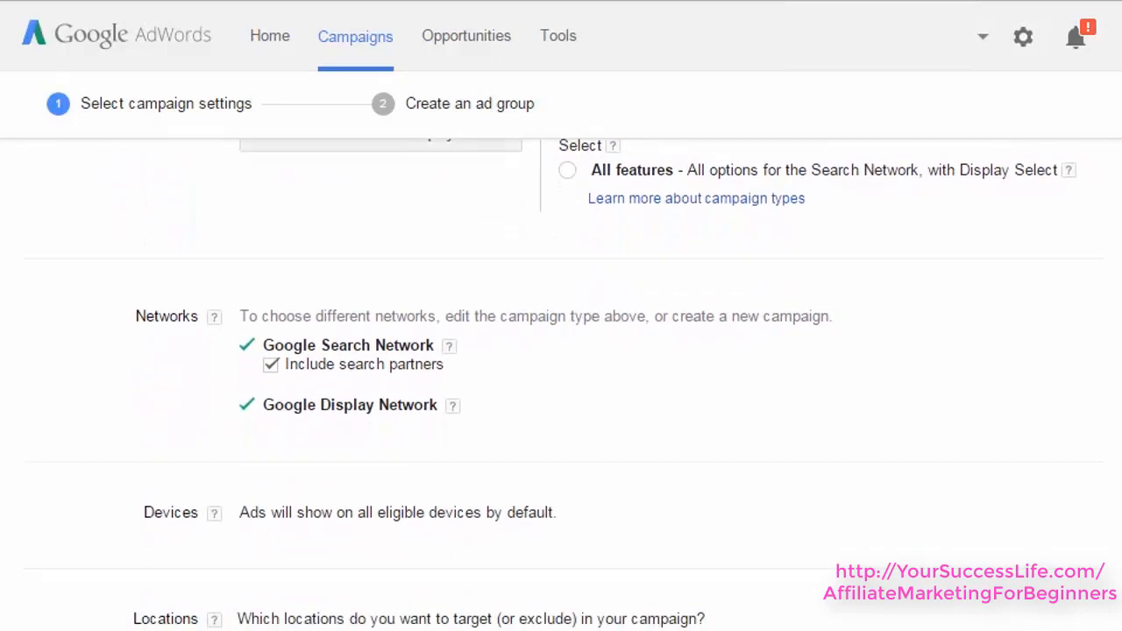
pyautogui.scroll(-2, 605, 196)
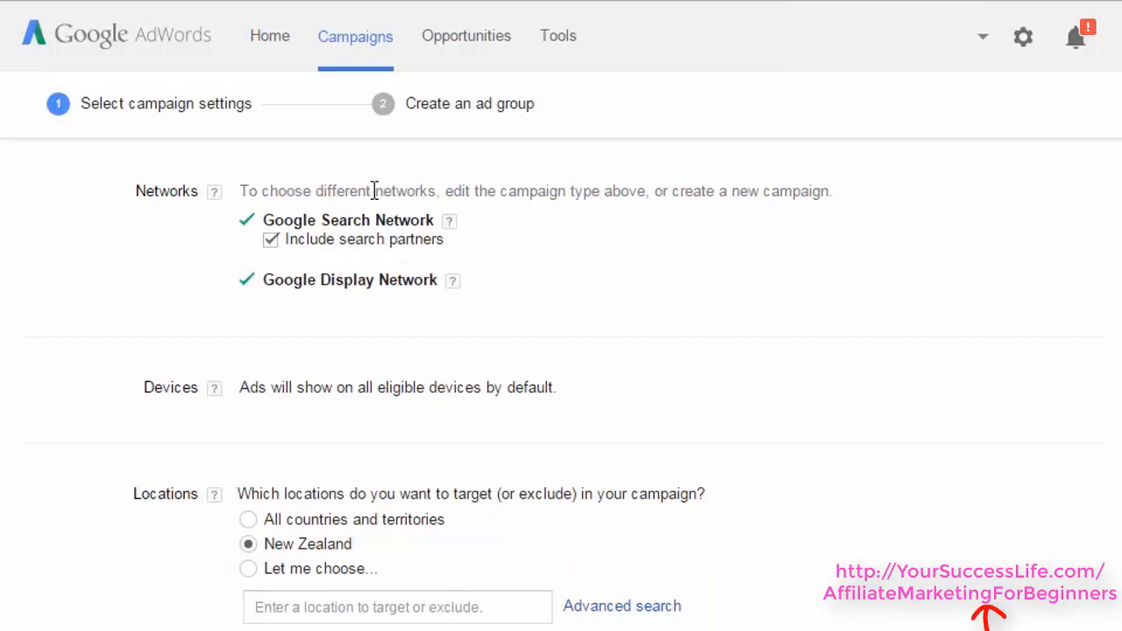
pyautogui.moveTo(239, 191); pyautogui.dragTo(517, 273)
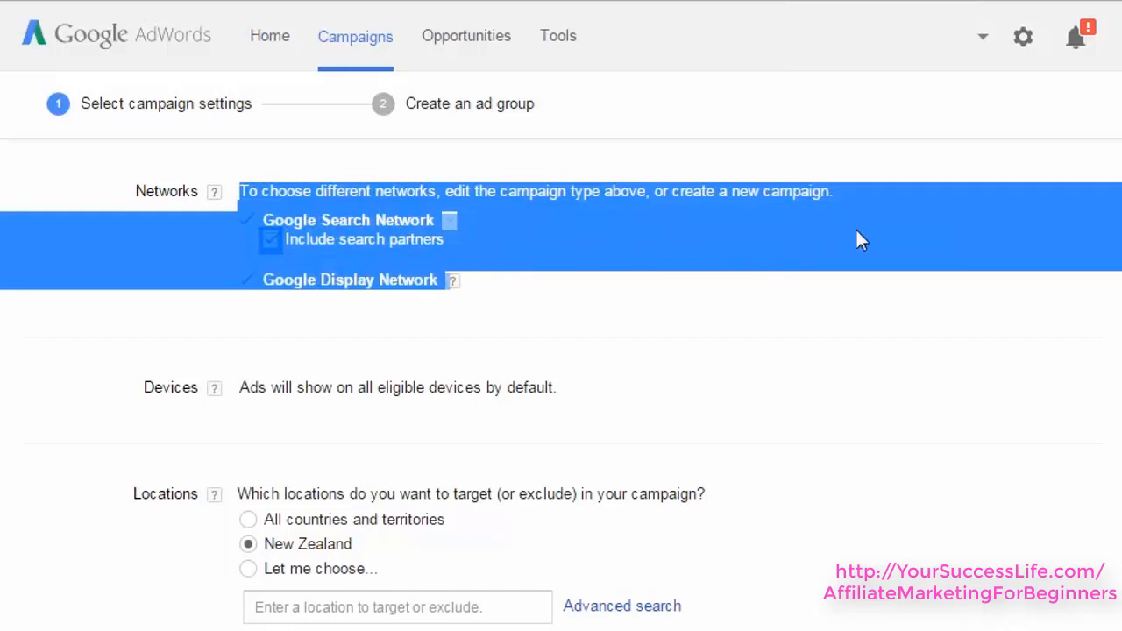
pyautogui.scroll(-1, 387, 214)
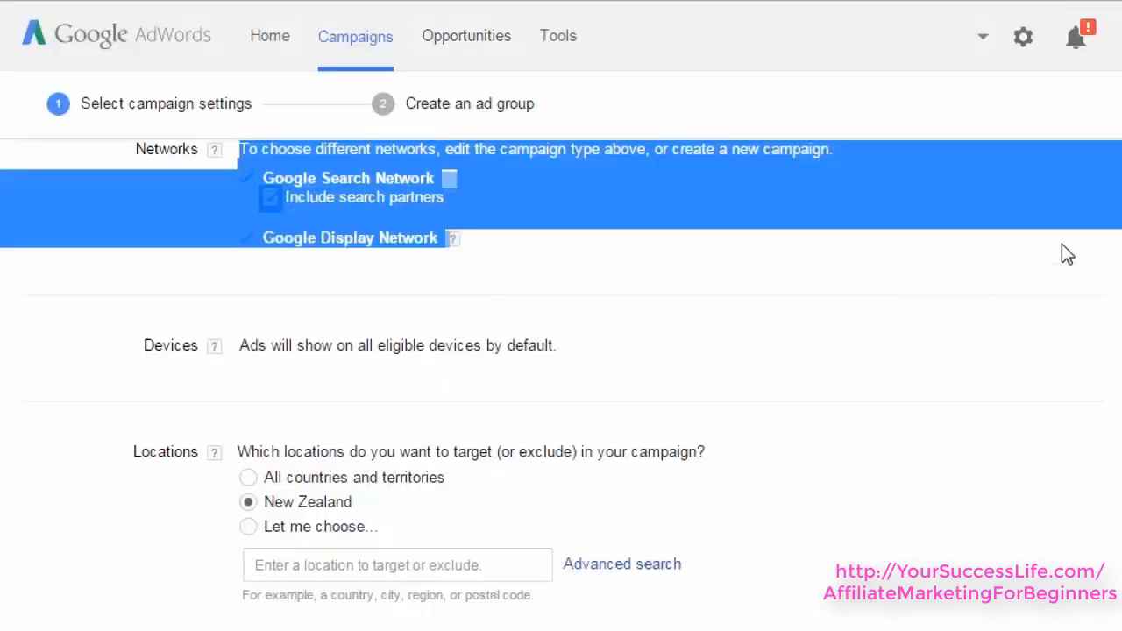
pyautogui.scroll(-4, 1068, 255)
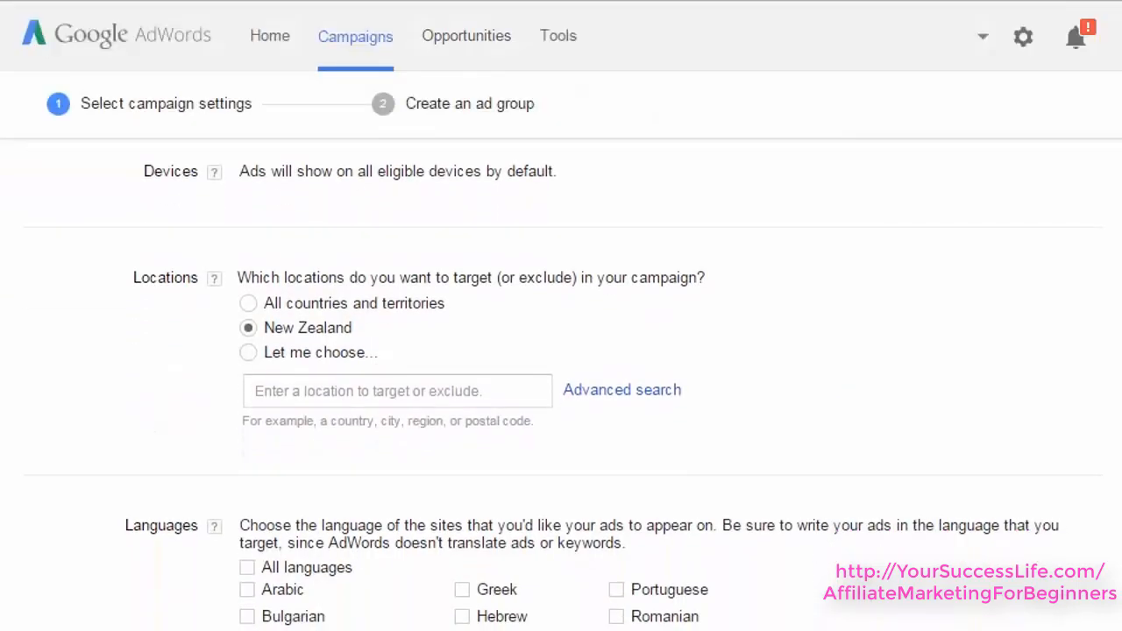
pyautogui.click(217, 179)
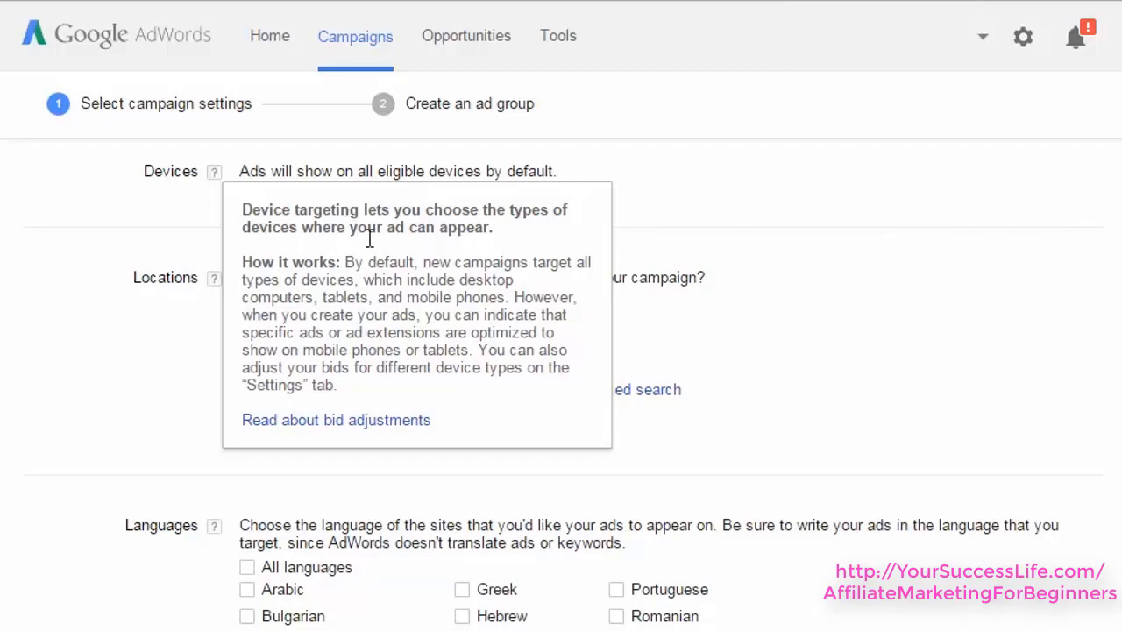
# Switch location targeting to self-chosen locations and add the countries United States and United Kingdom
pyautogui.scroll(-2, 1082, 269)
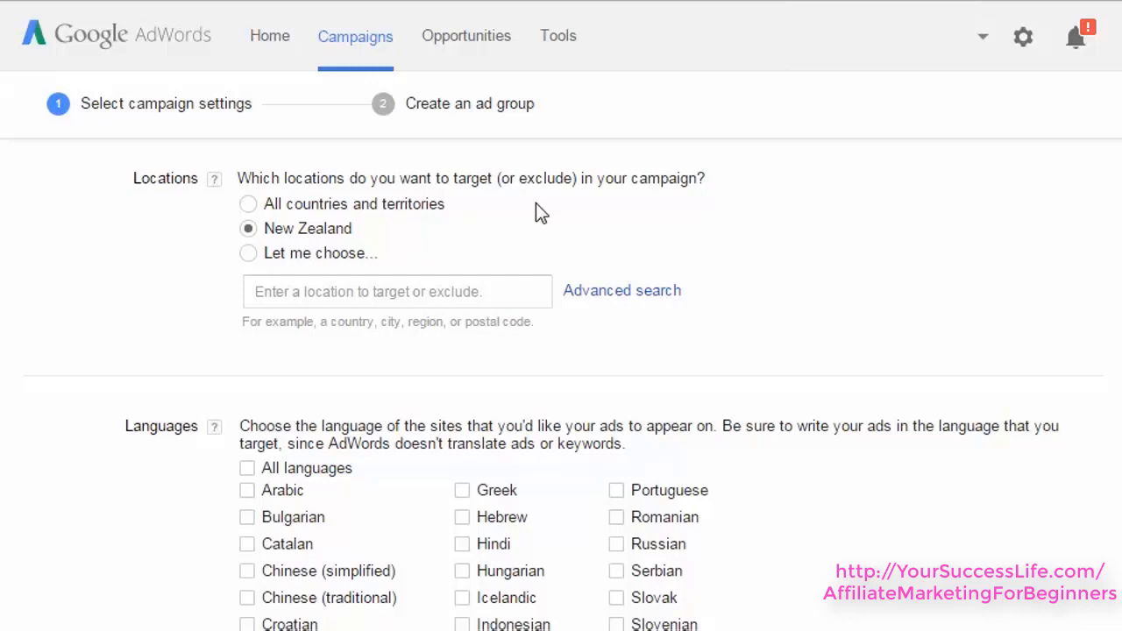
pyautogui.click(267, 233)
pyautogui.click(473, 293)
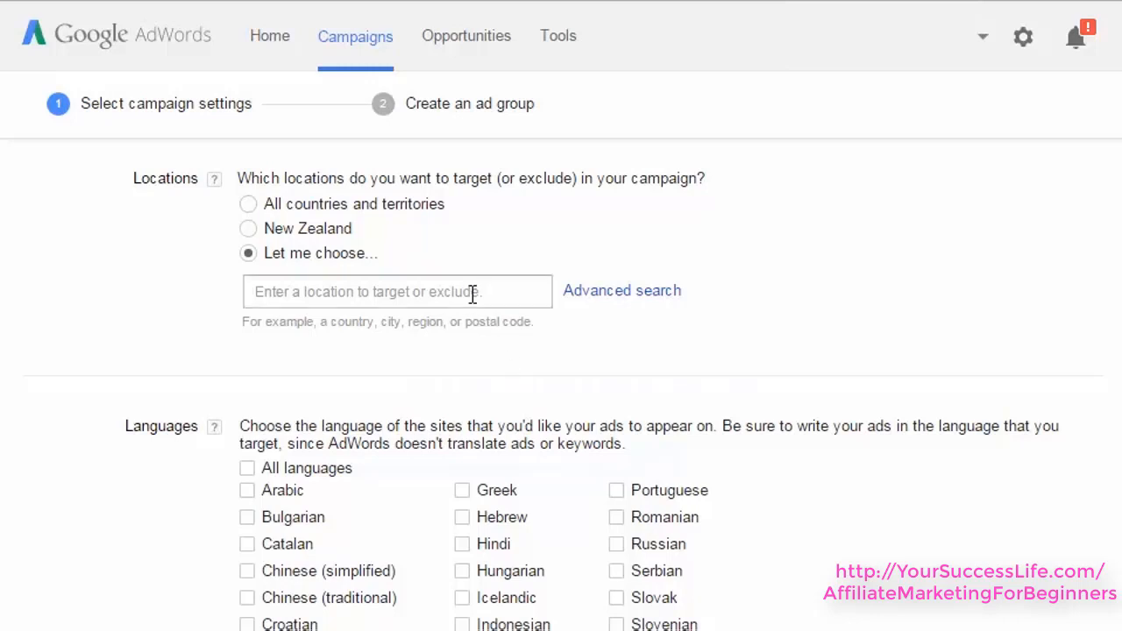
pyautogui.write('us')
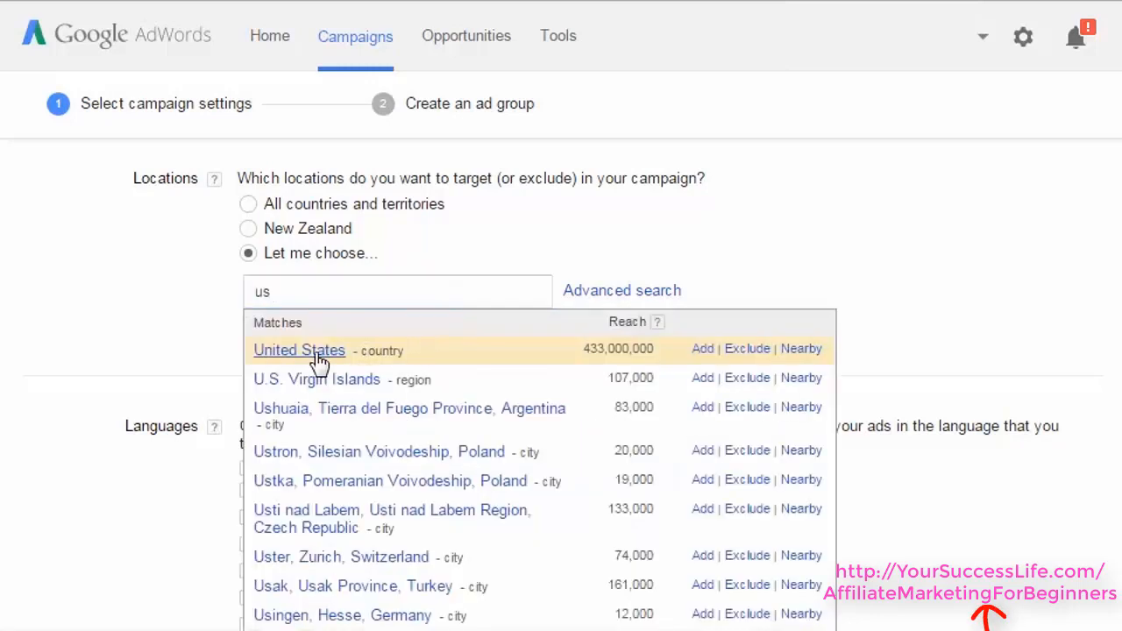
pyautogui.click(318, 353)
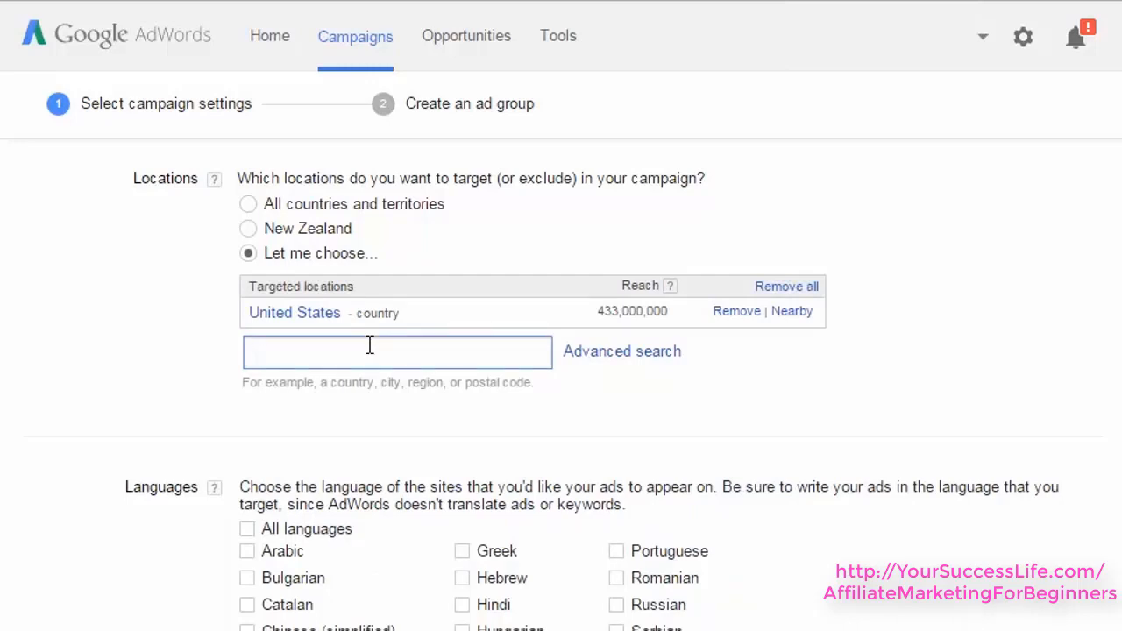
pyautogui.write('Uk')
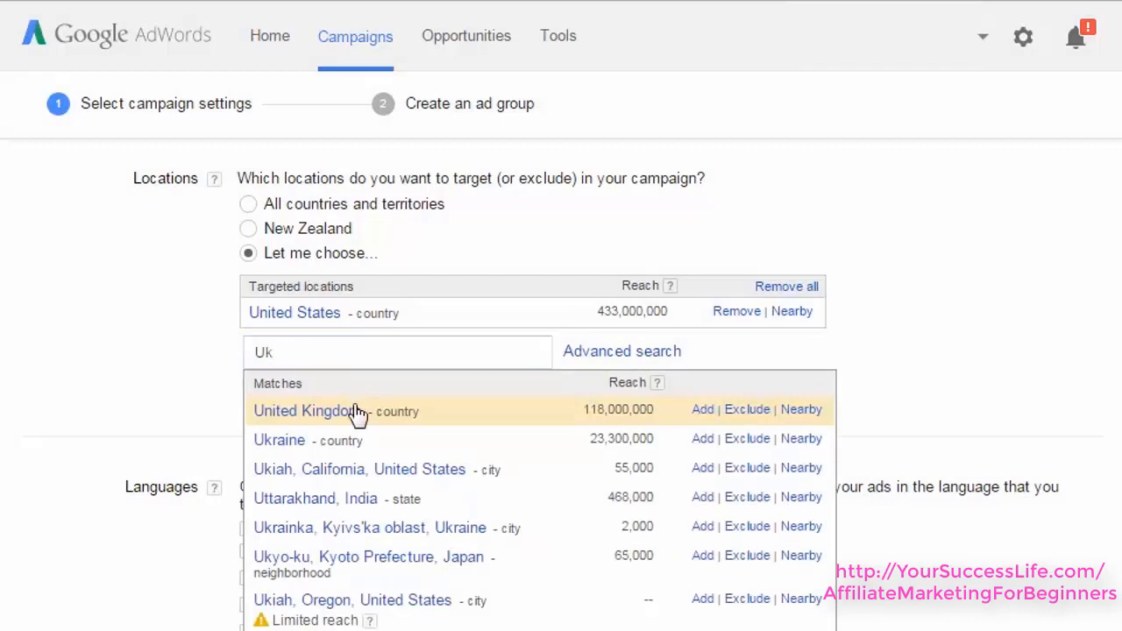
pyautogui.click(355, 412)
# Add the countries New Zealand and Australia to the targeted locations
pyautogui.click(348, 379)
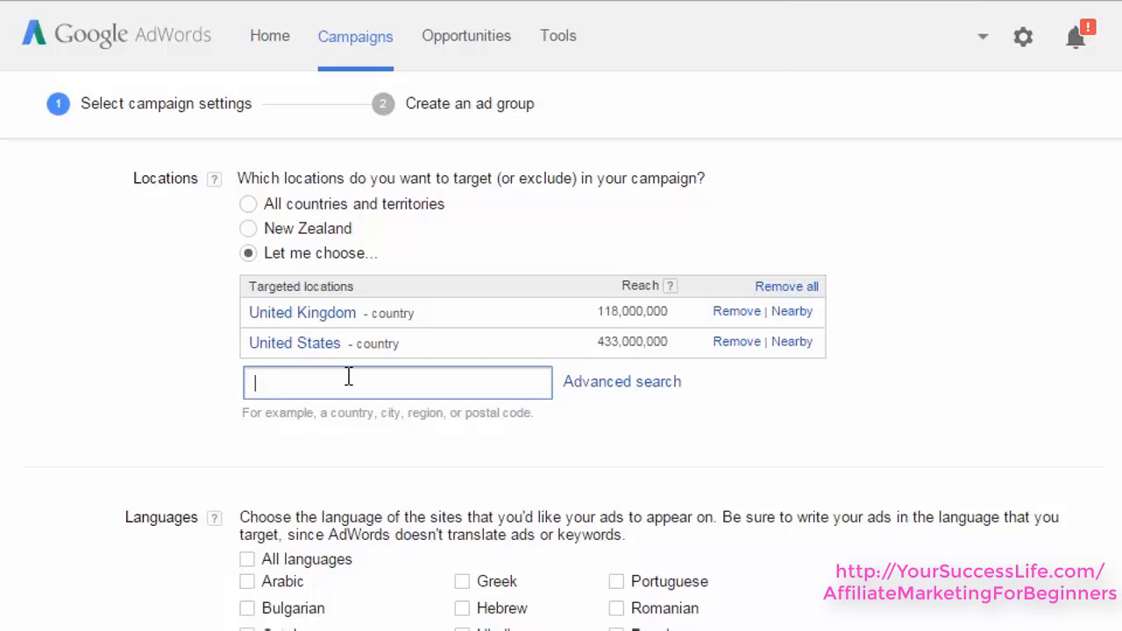
pyautogui.write('N')
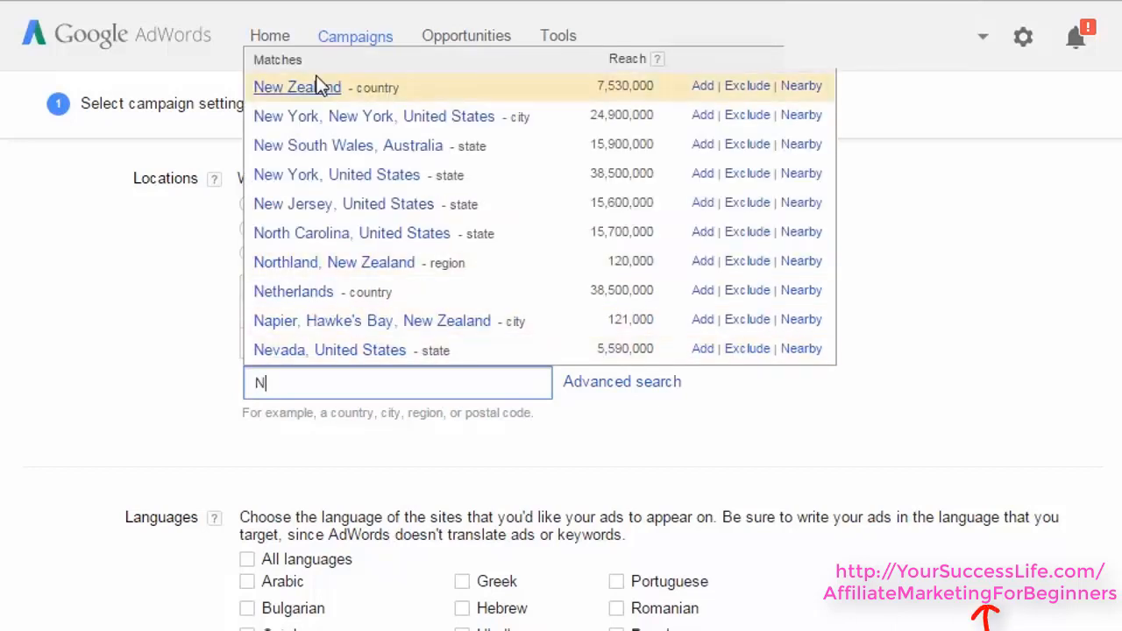
pyautogui.click(318, 85)
pyautogui.click(375, 405)
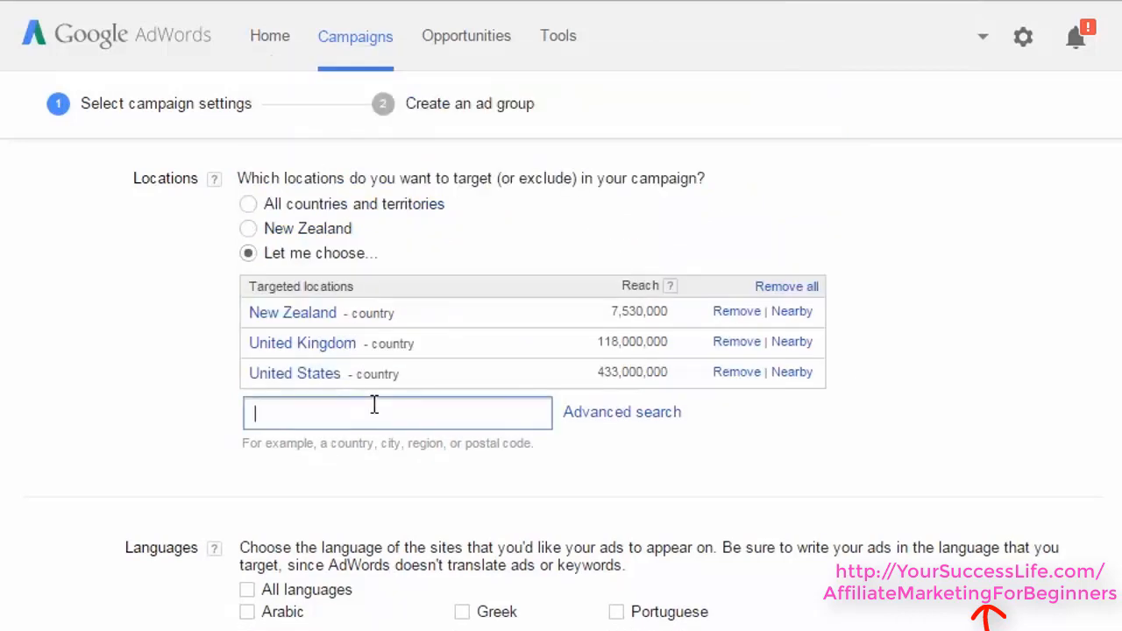
pyautogui.write('australia')
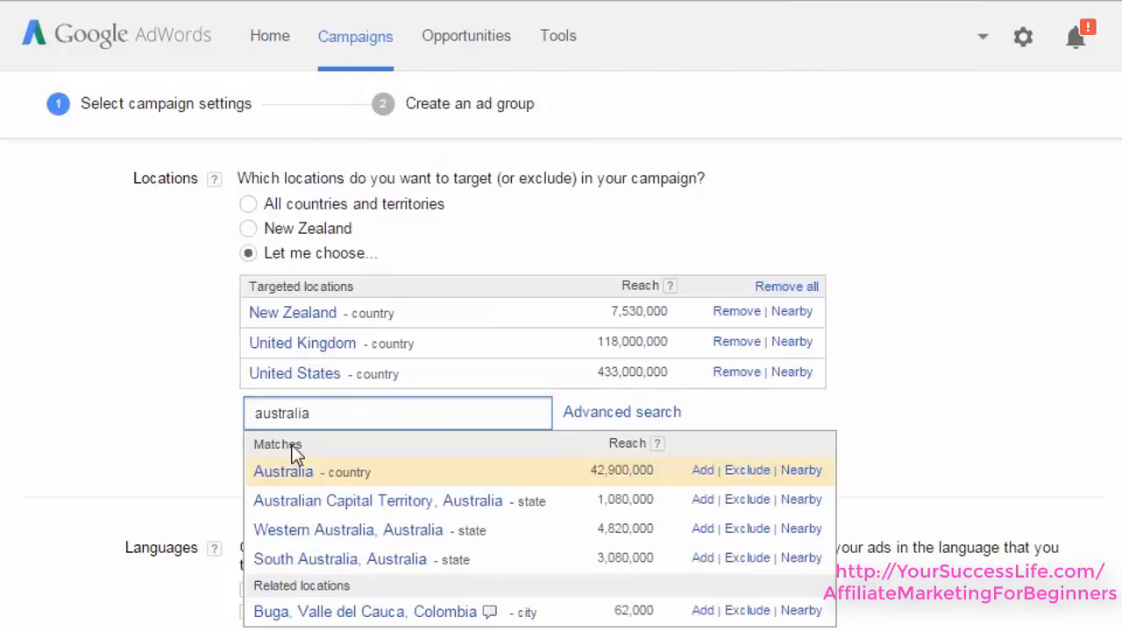
pyautogui.click(295, 476)
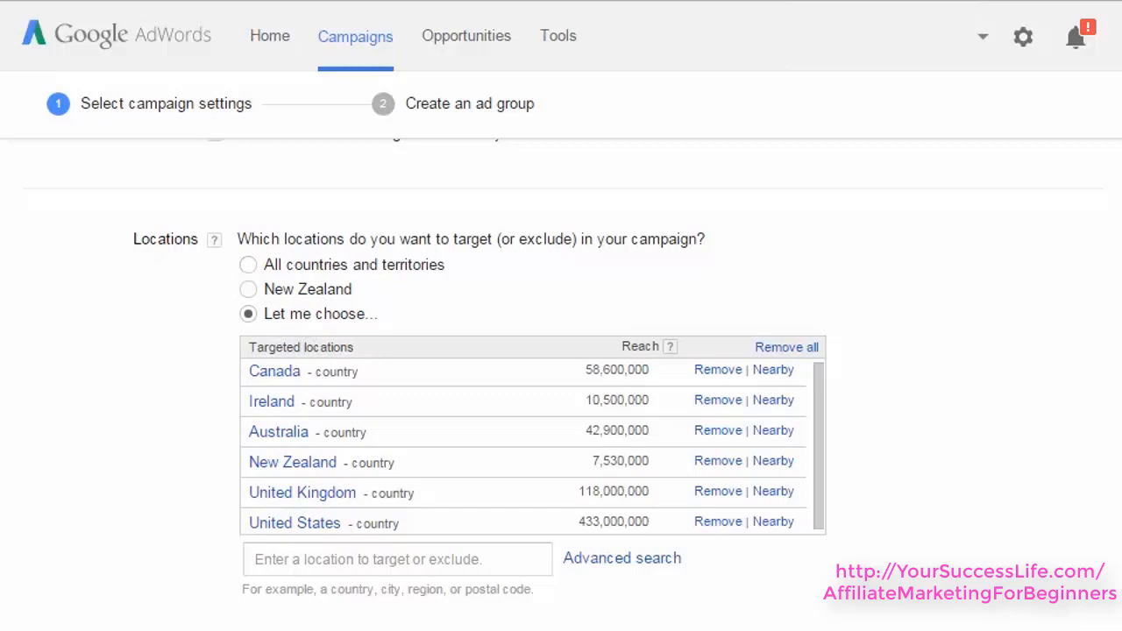
# Examine the suggested and selected campaign languages, continuing down to the bid strategy options
pyautogui.scroll(-5, 561, 369)
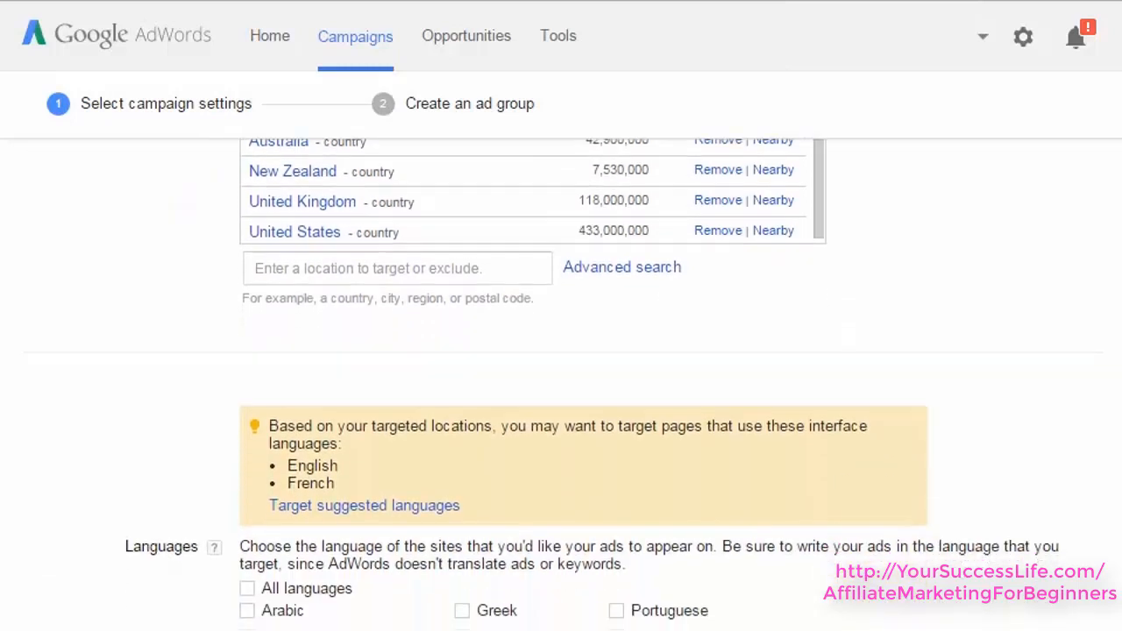
pyautogui.scroll(-3, 561, 386)
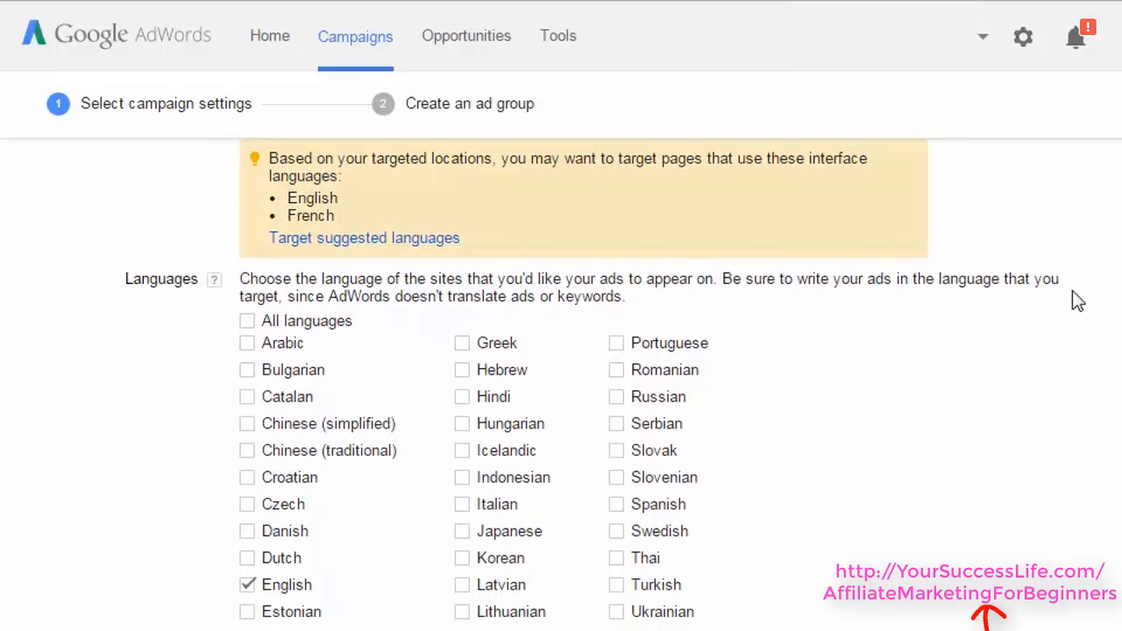
pyautogui.scroll(-2, 688, 394)
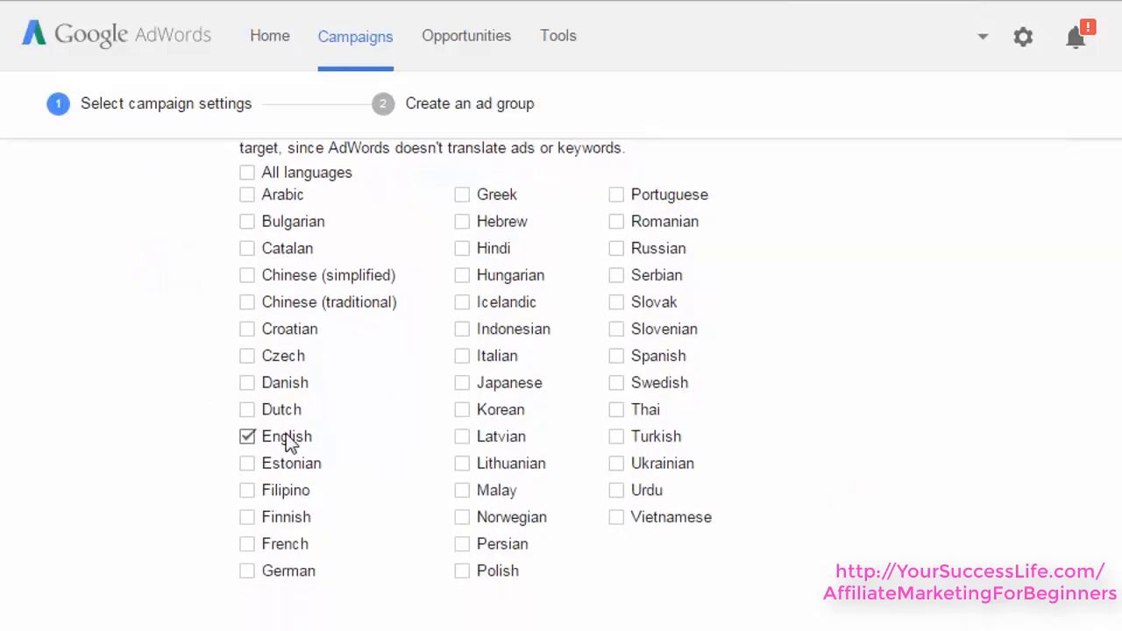
pyautogui.scroll(-1, 561, 384)
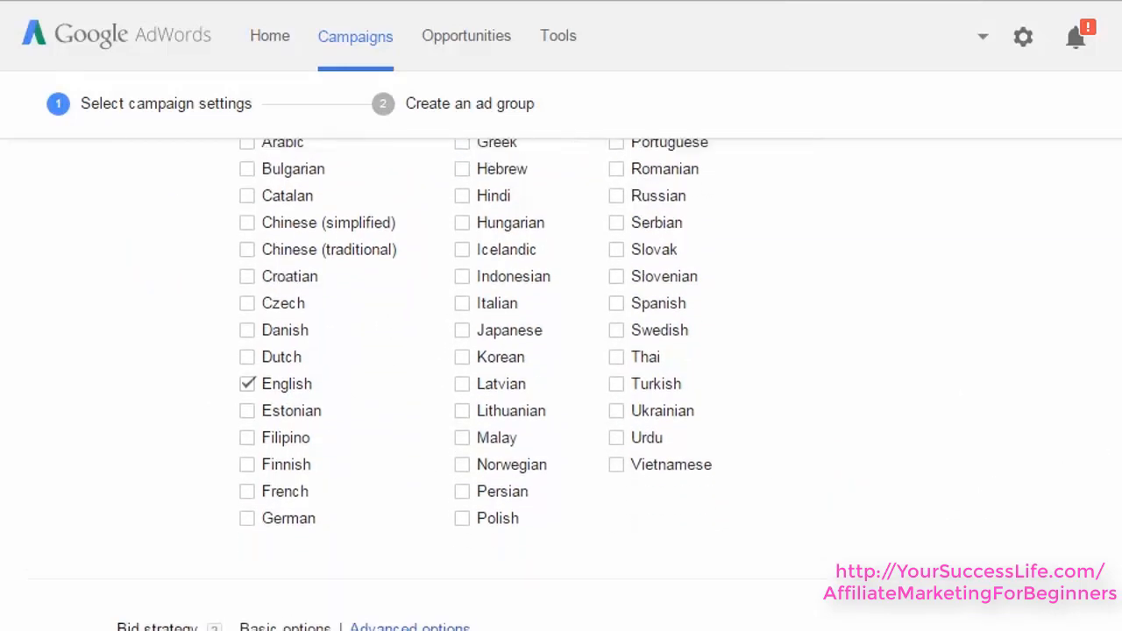
pyautogui.scroll(2, 561, 384)
pyautogui.scroll(-2, 592, 385)
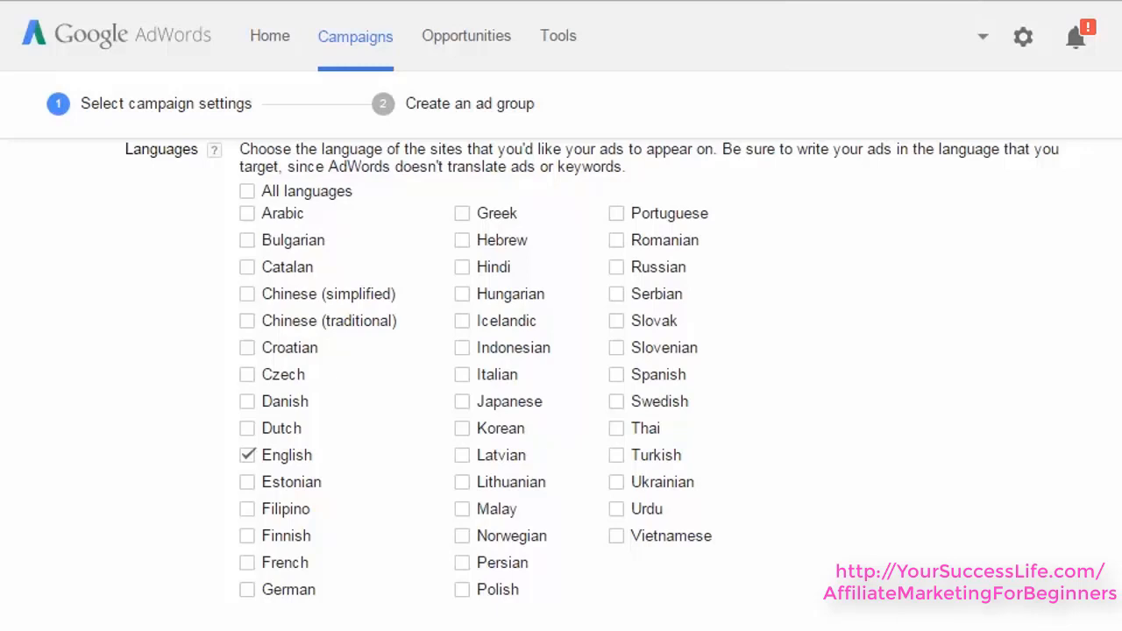
pyautogui.scroll(-3, 561, 386)
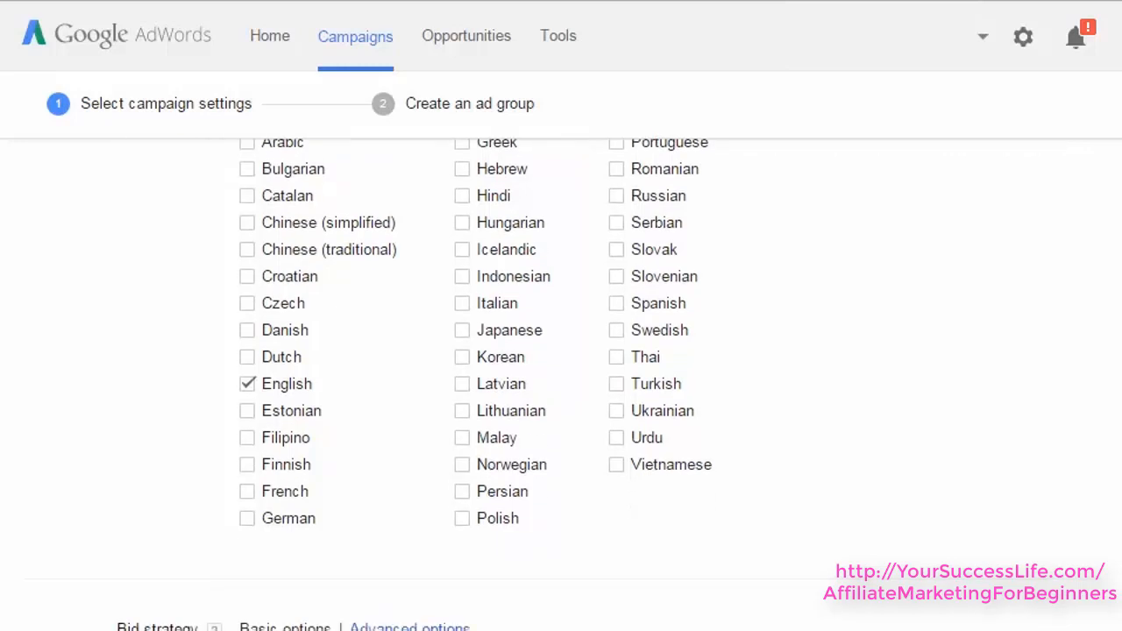
pyautogui.scroll(-4, 566, 384)
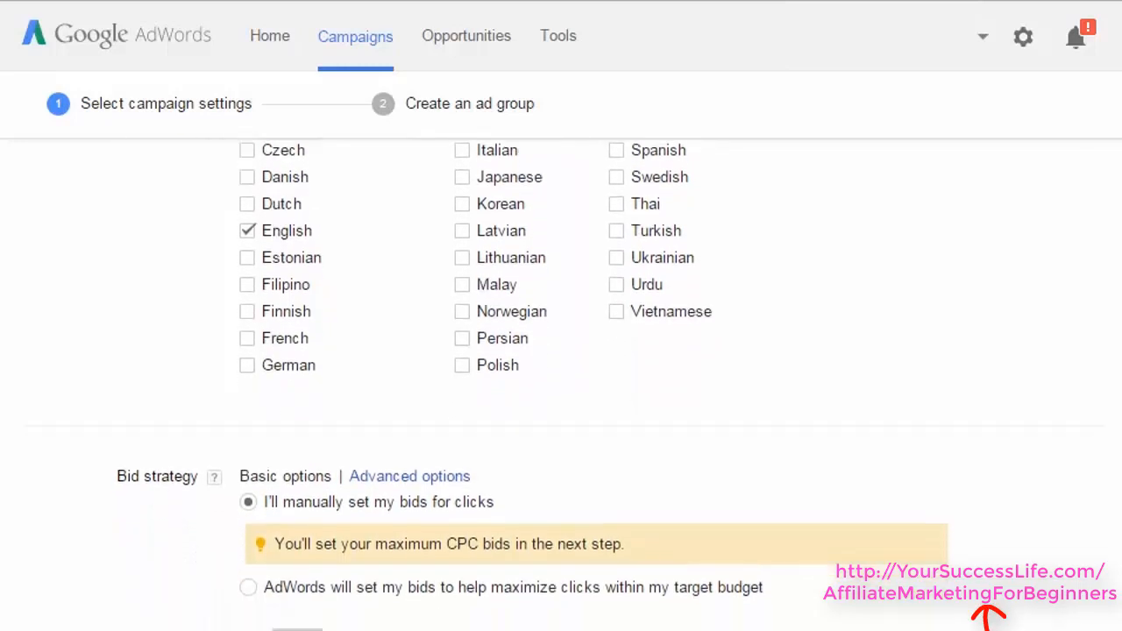
# Read the help explanations for the bid strategy, default bid and daily budget settings
pyautogui.scroll(-2, 472, 334)
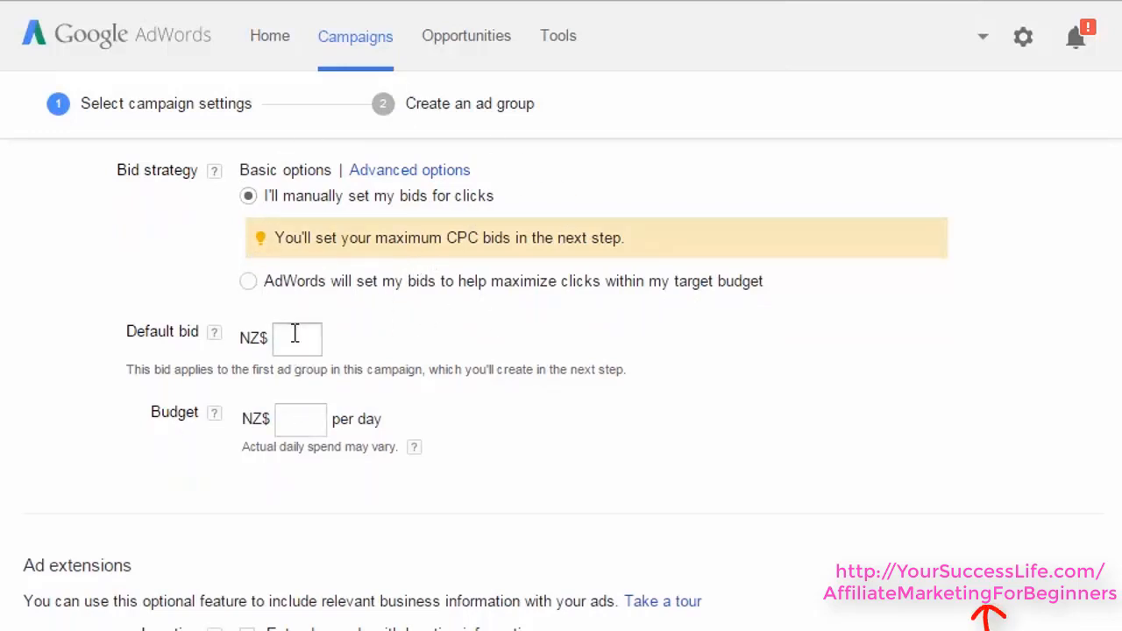
pyautogui.click(215, 175)
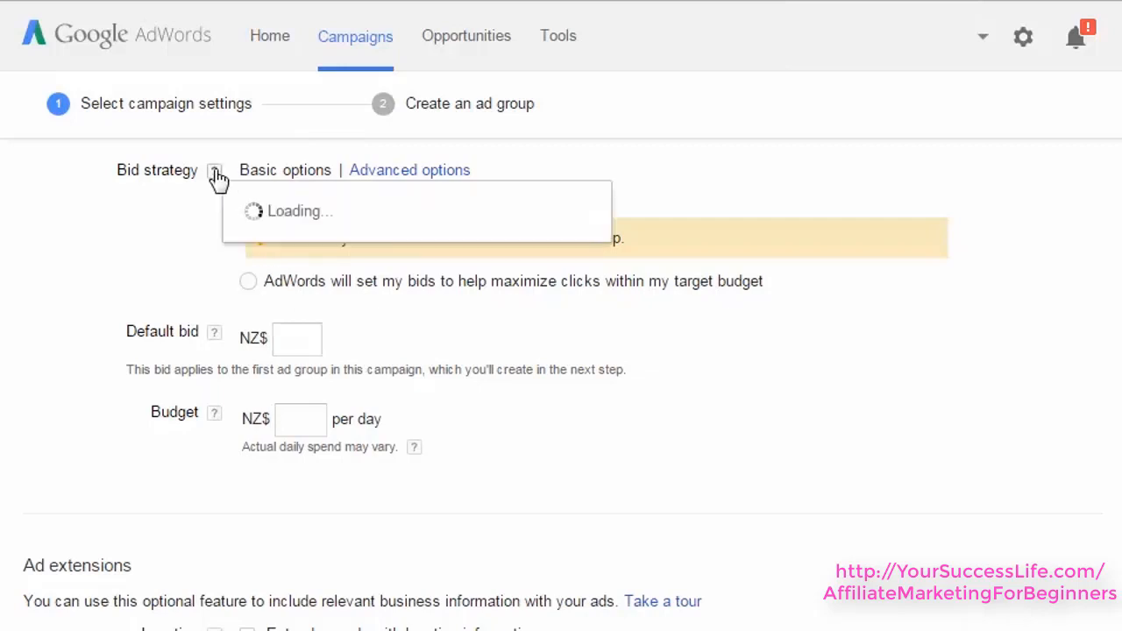
pyautogui.click(213, 340)
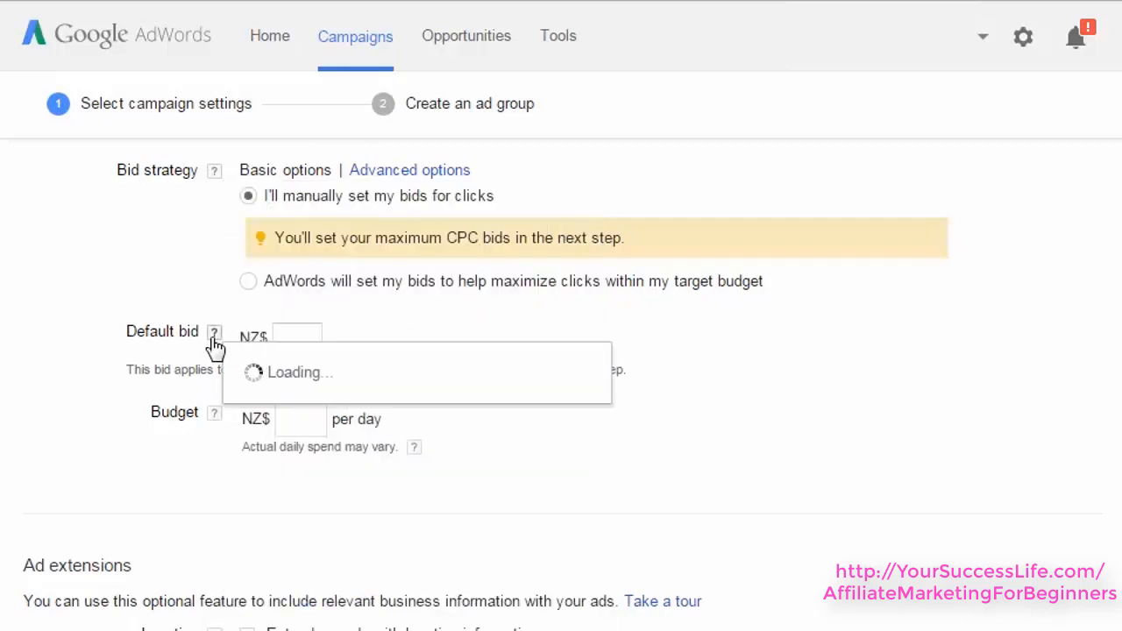
pyautogui.click(214, 414)
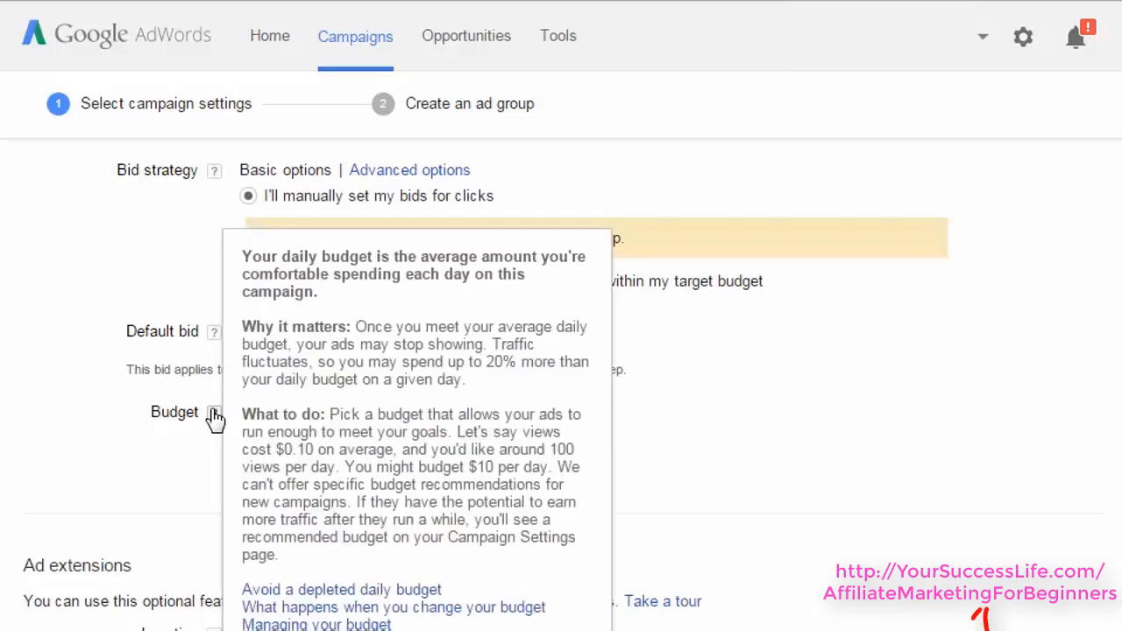
pyautogui.click(189, 276)
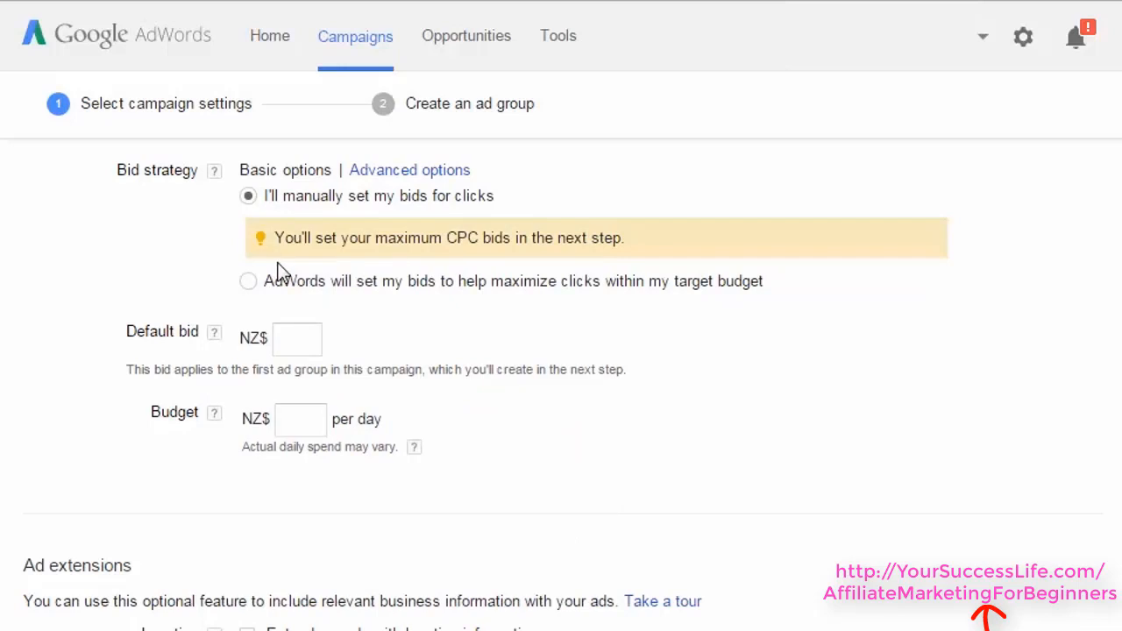
# Set the campaign's daily budget to NZ$10, leaving the default bid empty
pyautogui.click(305, 344)
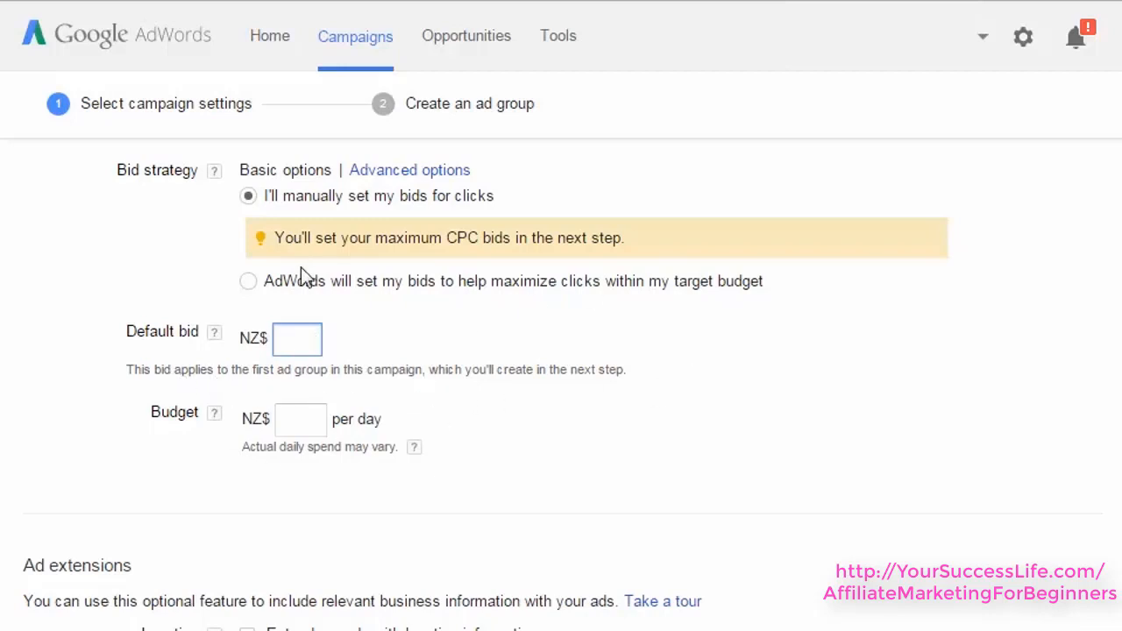
pyautogui.click(317, 420)
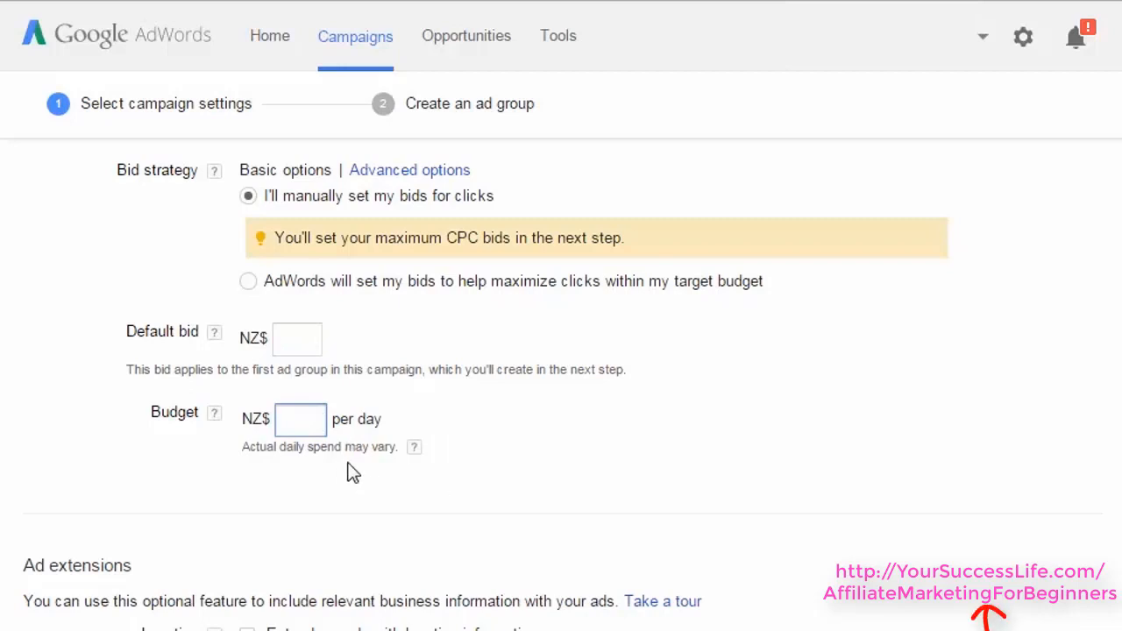
pyautogui.write('10')
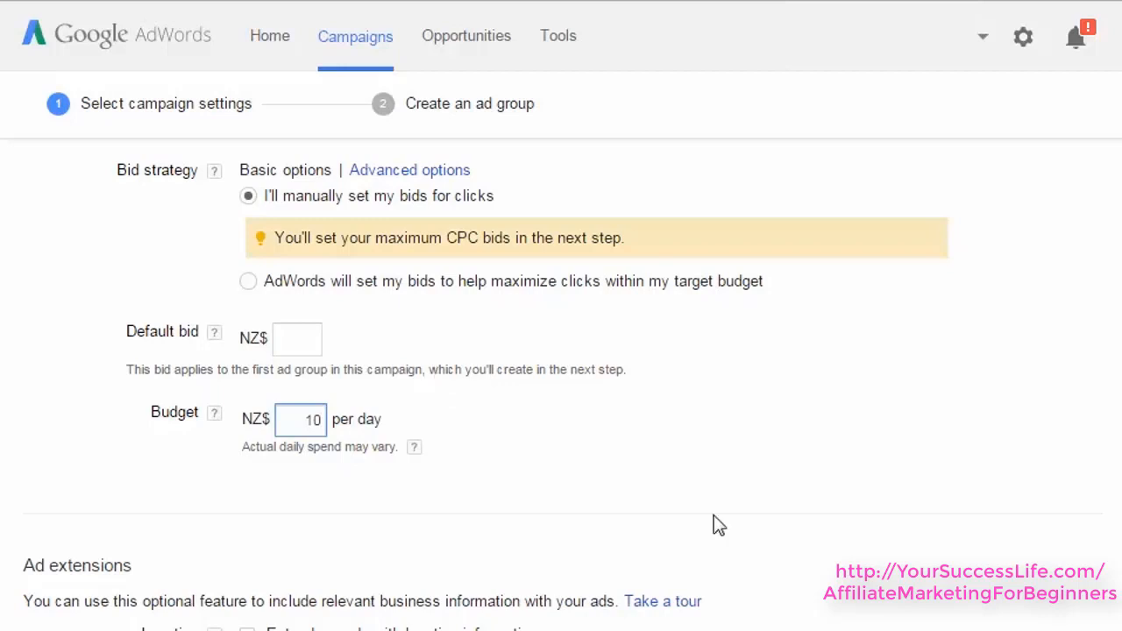
# Replace the campaign's daily budget with NZ$25 per day
pyautogui.click(321, 423)
pyautogui.doubleClick(314, 420)
pyautogui.write('25')
pyautogui.click(465, 223)
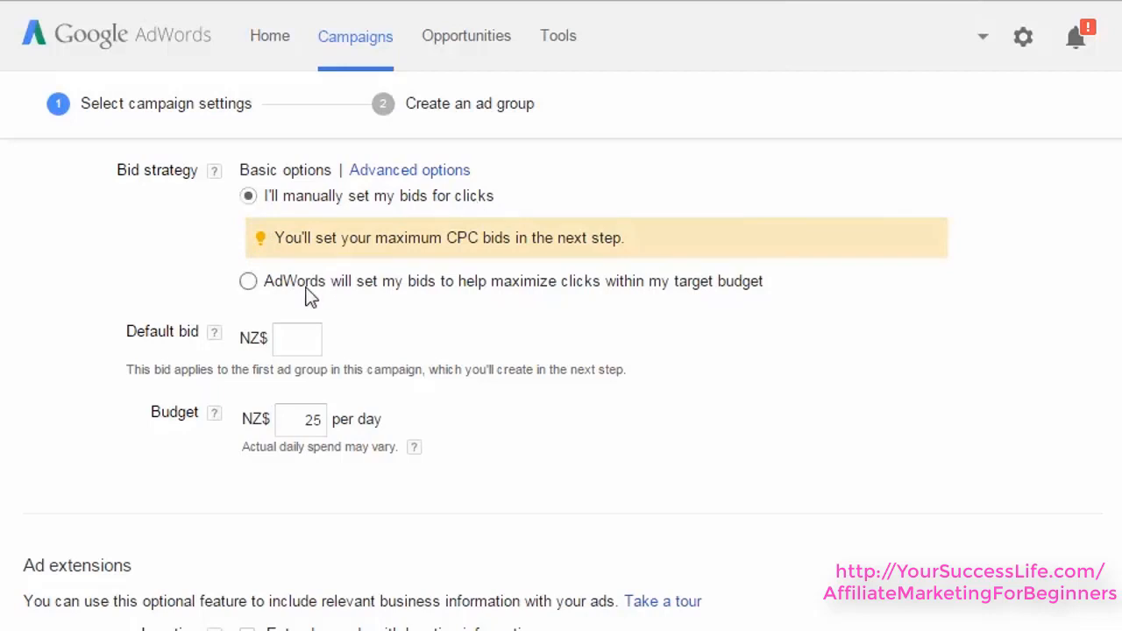
# Switch the bid strategy to let AdWords set the bids to maximize clicks within the target budget
pyautogui.click(249, 281)
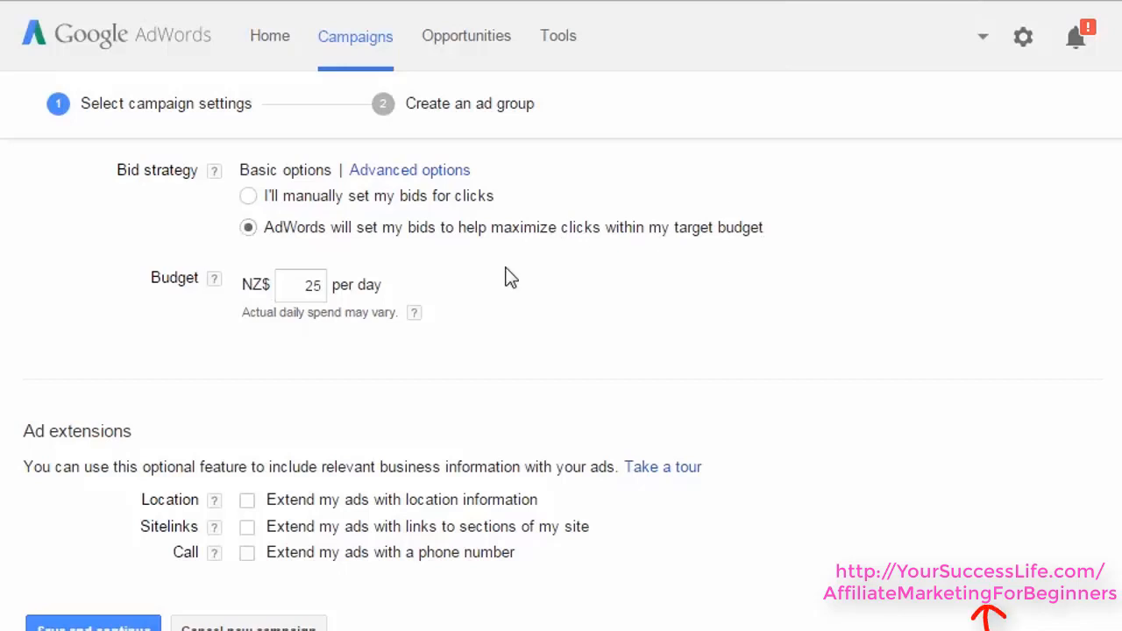
pyautogui.doubleClick(308, 283)
pyautogui.click(585, 284)
# Review the budget and ad extensions sections and read the explanations of location and call extensions
pyautogui.scroll(-1, 562, 386)
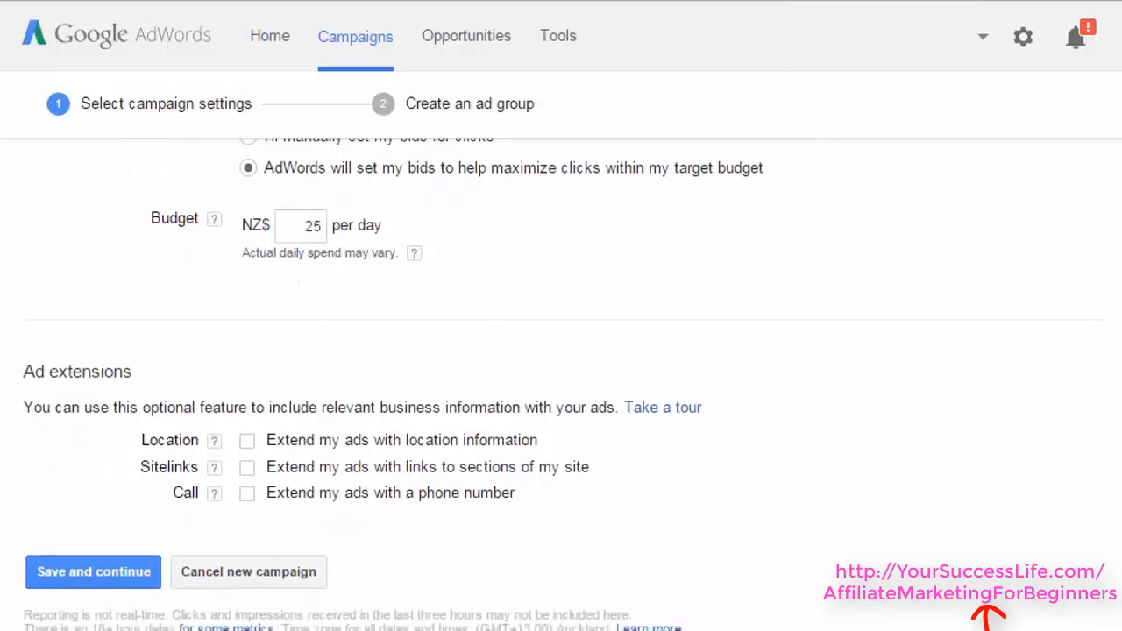
pyautogui.scroll(-1, 561, 385)
pyautogui.scroll(1, 340, 259)
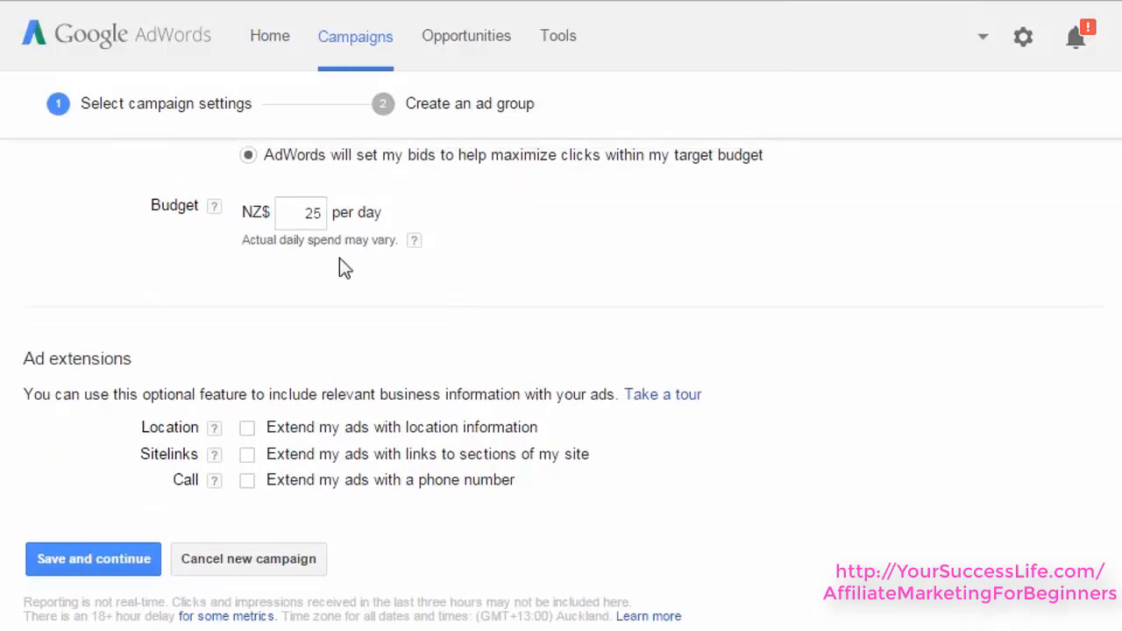
pyautogui.scroll(2, 256, 209)
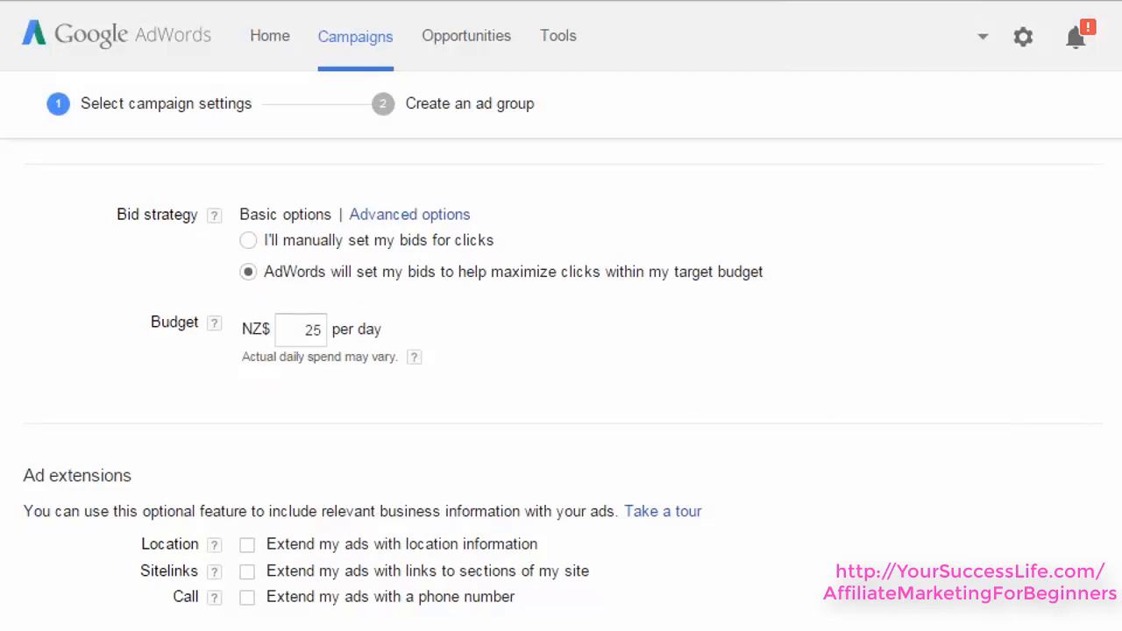
pyautogui.scroll(-3, 561, 381)
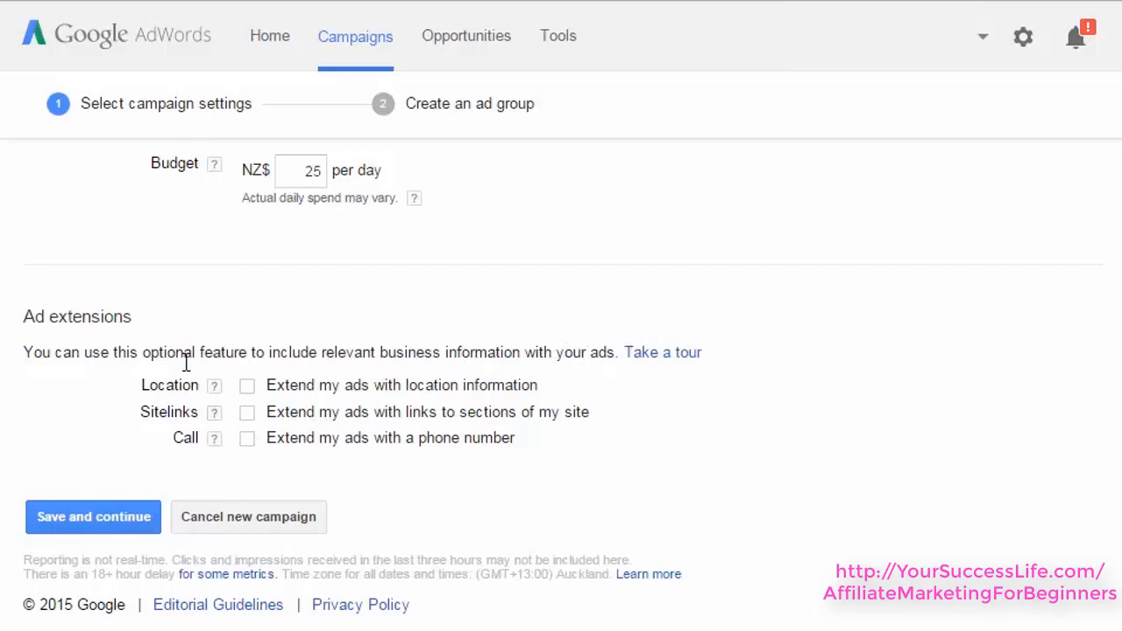
pyautogui.click(214, 386)
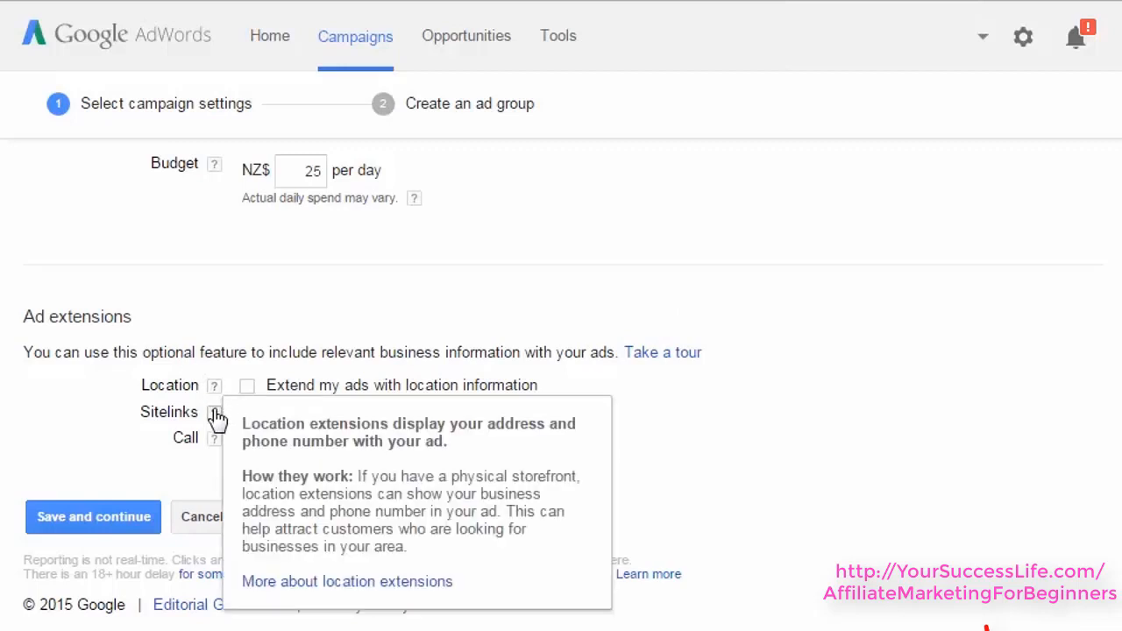
pyautogui.click(217, 439)
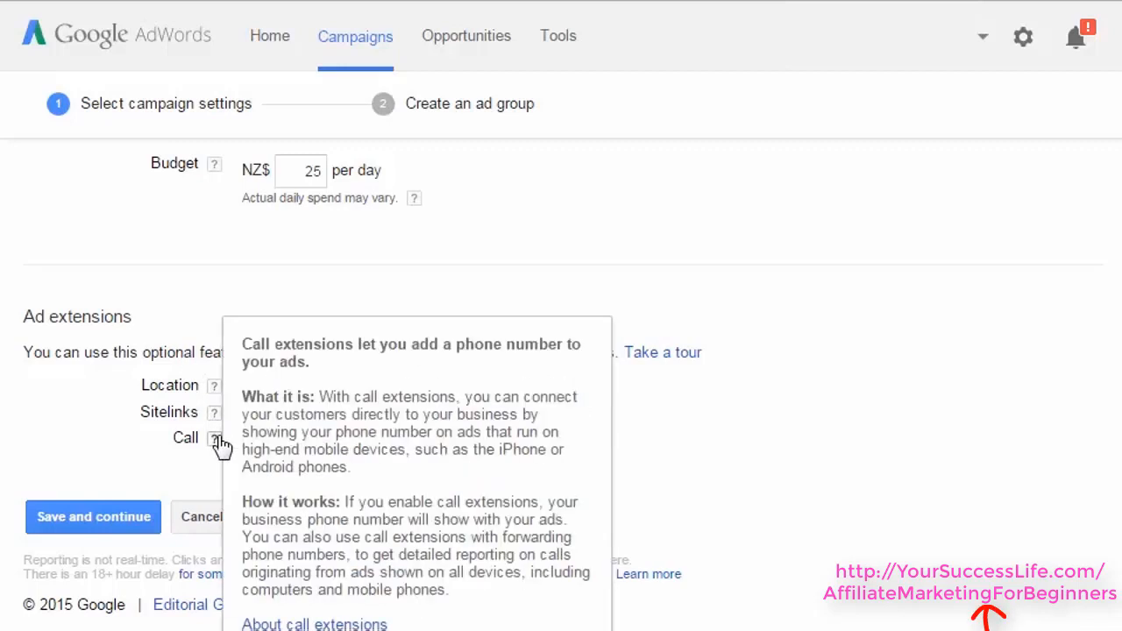
pyautogui.click(215, 388)
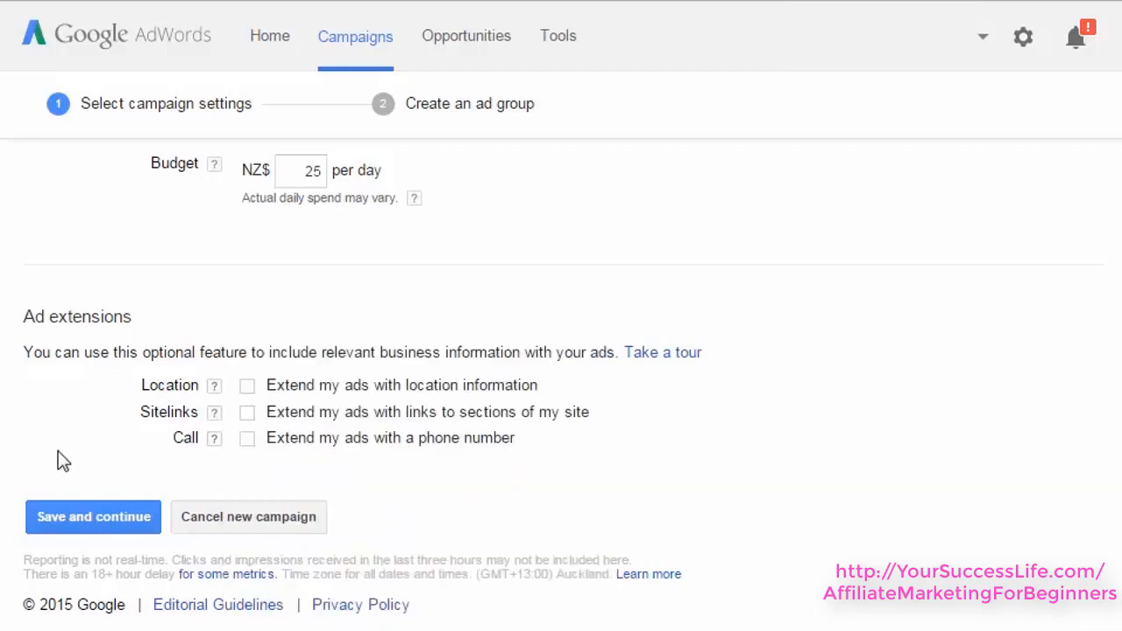
# Save the campaign settings without ad extensions and name the new ad group Cat Scratch #1
pyautogui.click(65, 516)
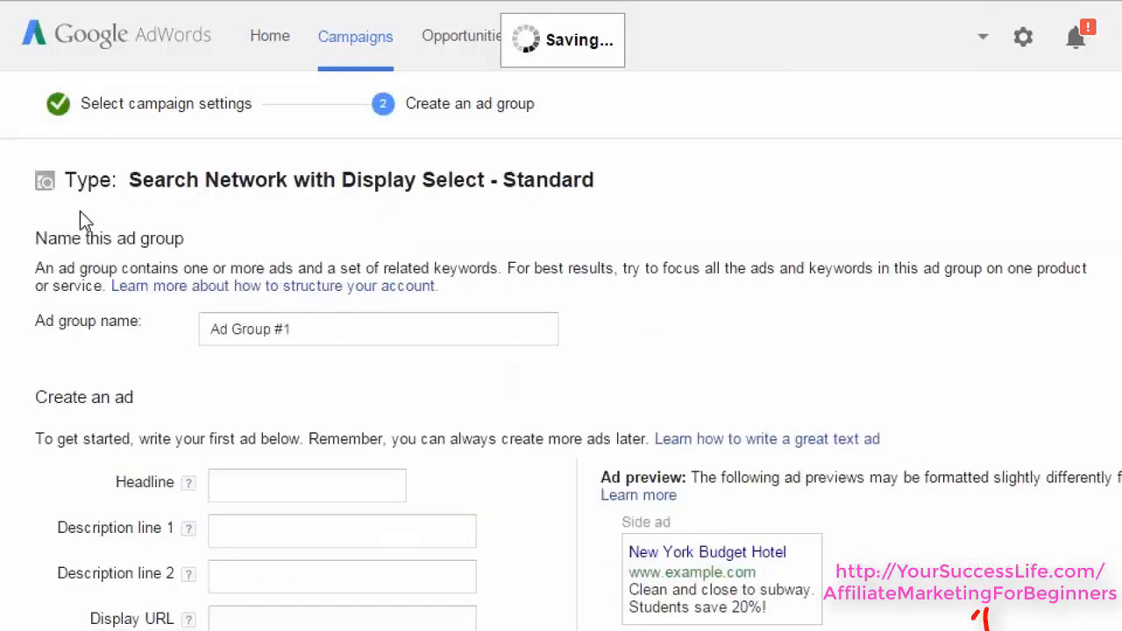
pyautogui.click(299, 337)
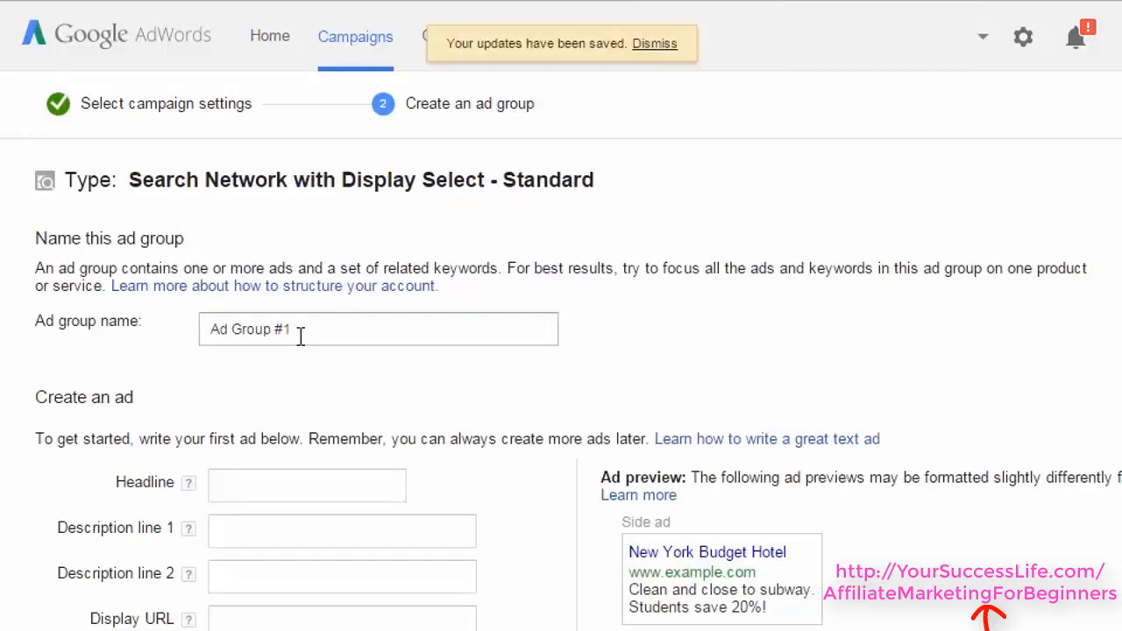
pyautogui.moveTo(273, 334); pyautogui.dragTo(128, 327)
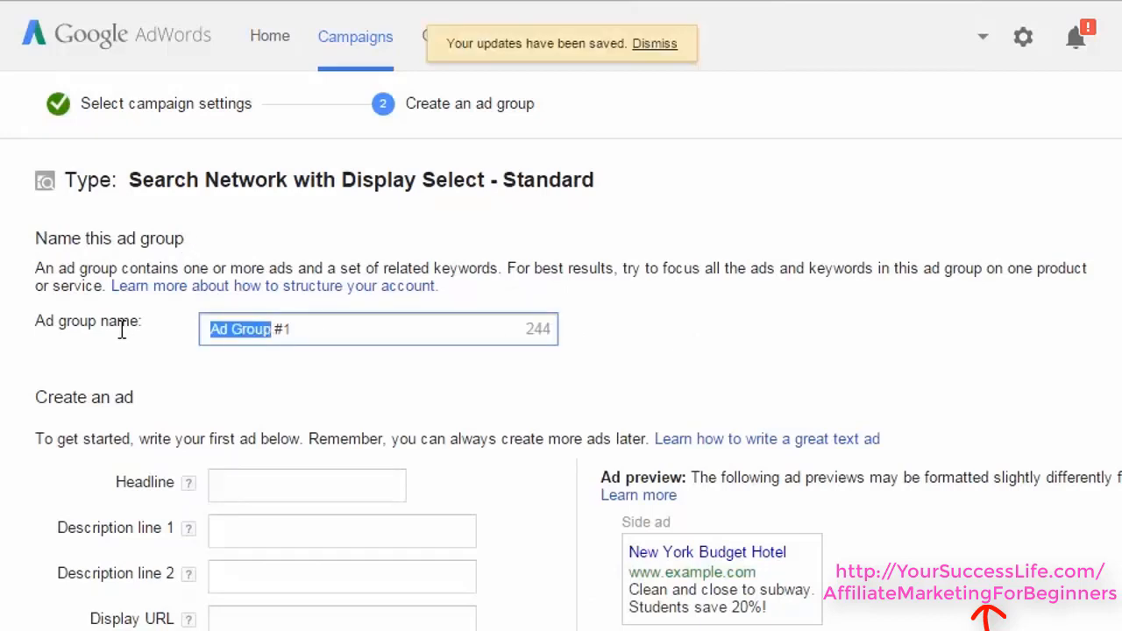
pyautogui.write('Cat Scrat')
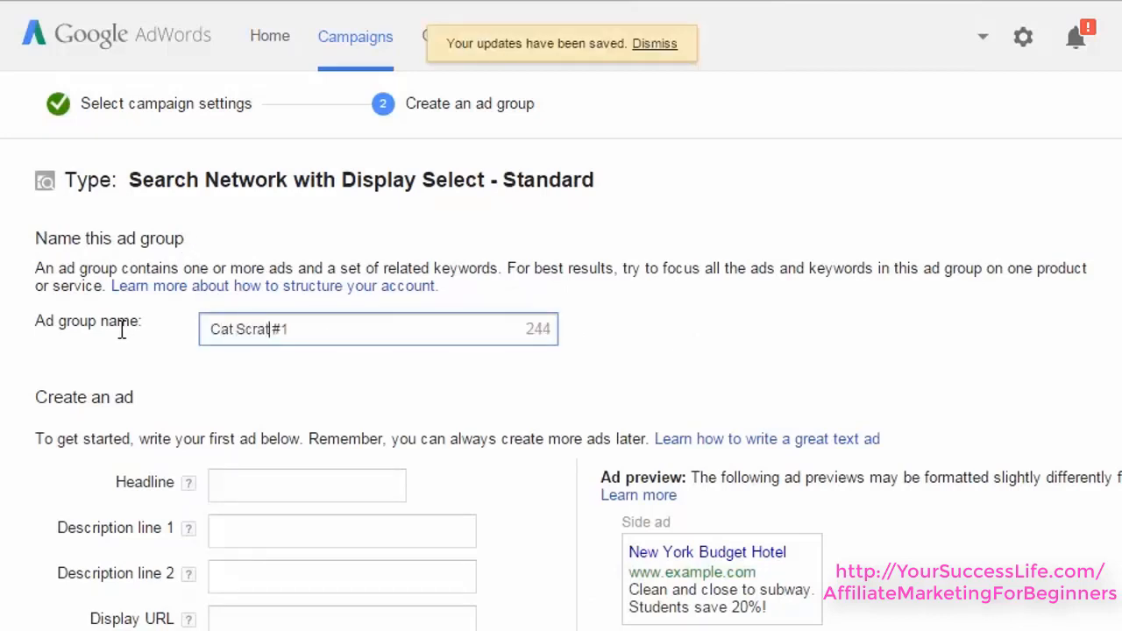
pyautogui.write('ch')
# Examine the sample side ad preview, including its two description lines and its display URL
pyautogui.scroll(-1, 280, 395)
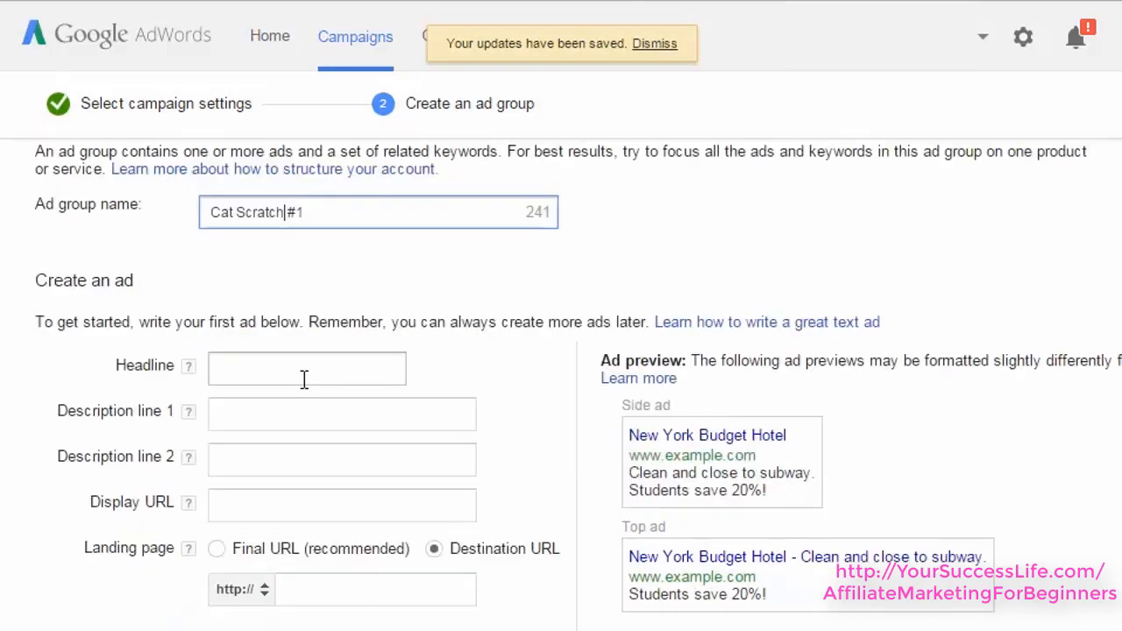
pyautogui.scroll(-1, 1119, 210)
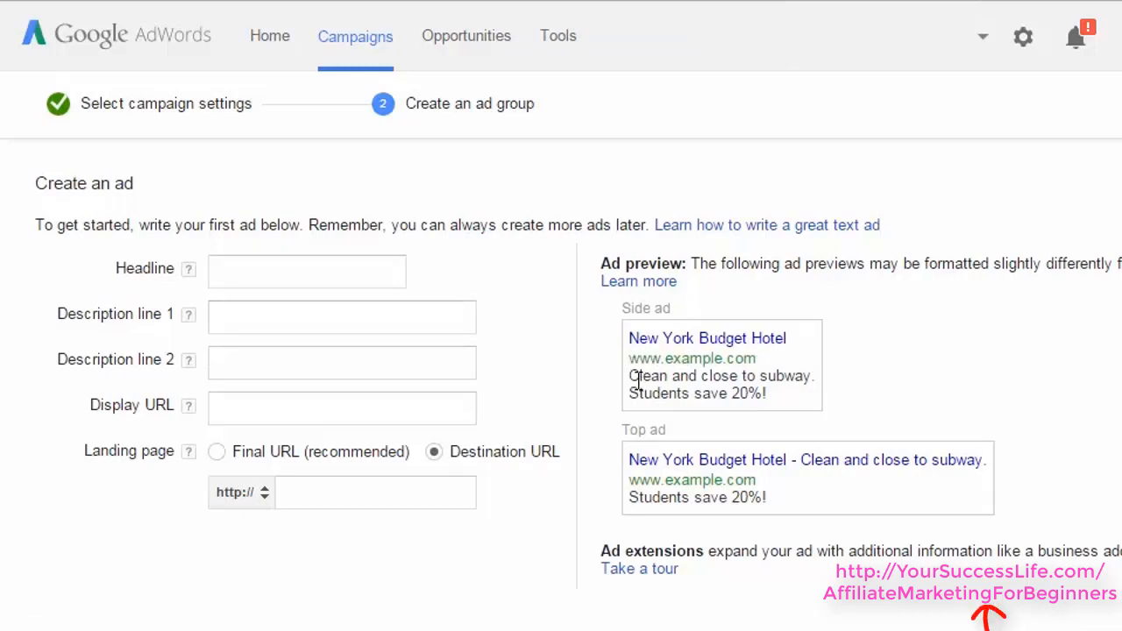
pyautogui.moveTo(629, 376); pyautogui.dragTo(769, 398)
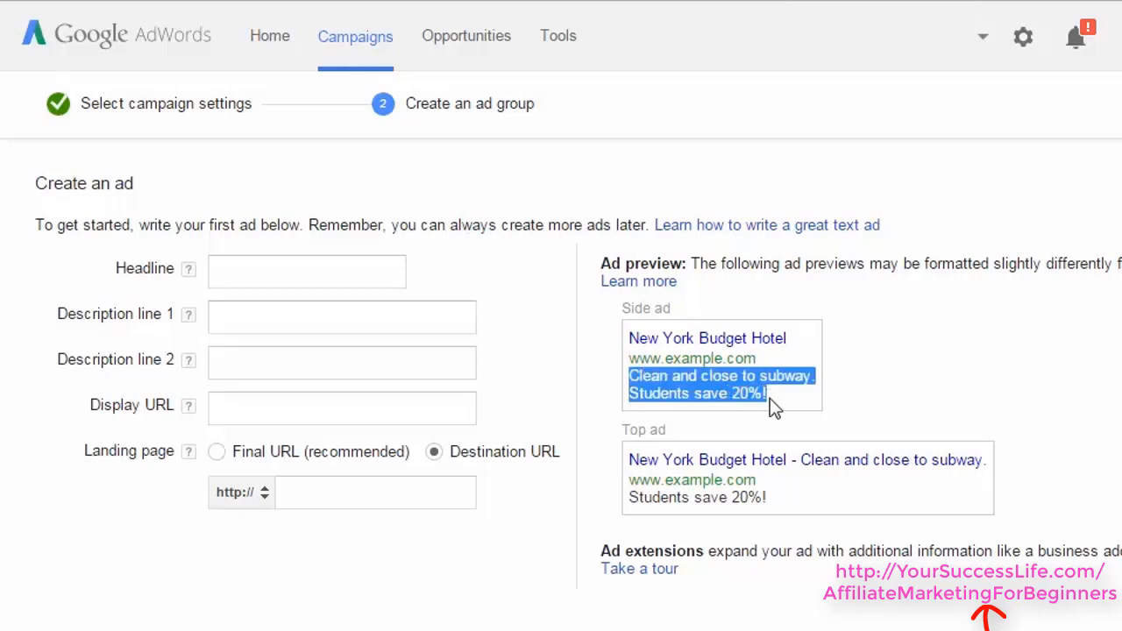
pyautogui.click(770, 398)
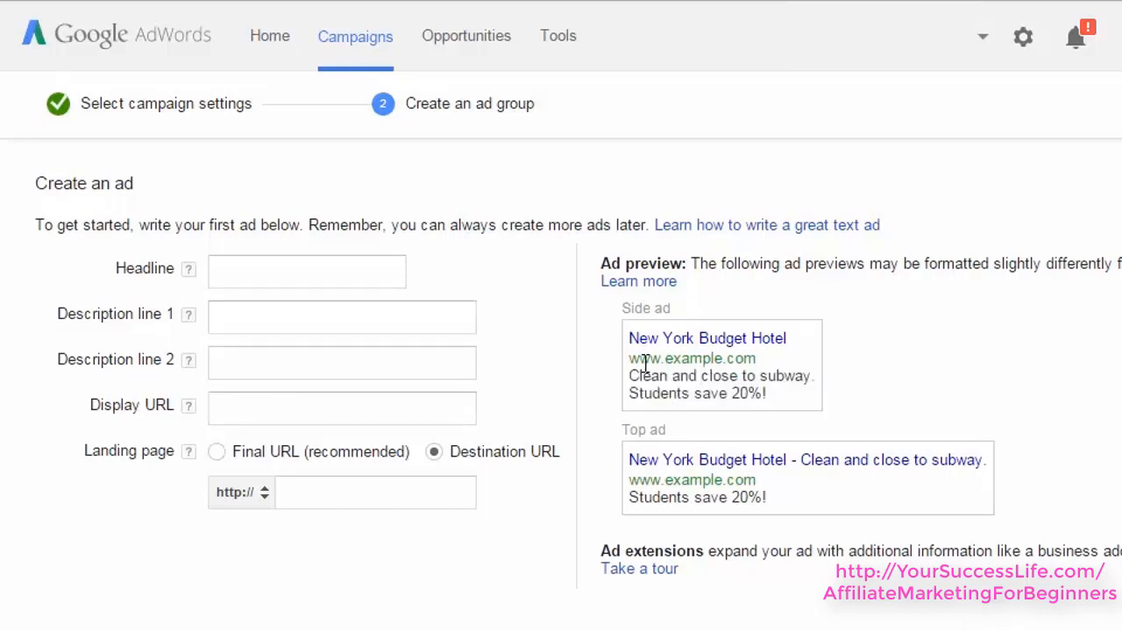
pyautogui.moveTo(630, 361); pyautogui.dragTo(815, 365)
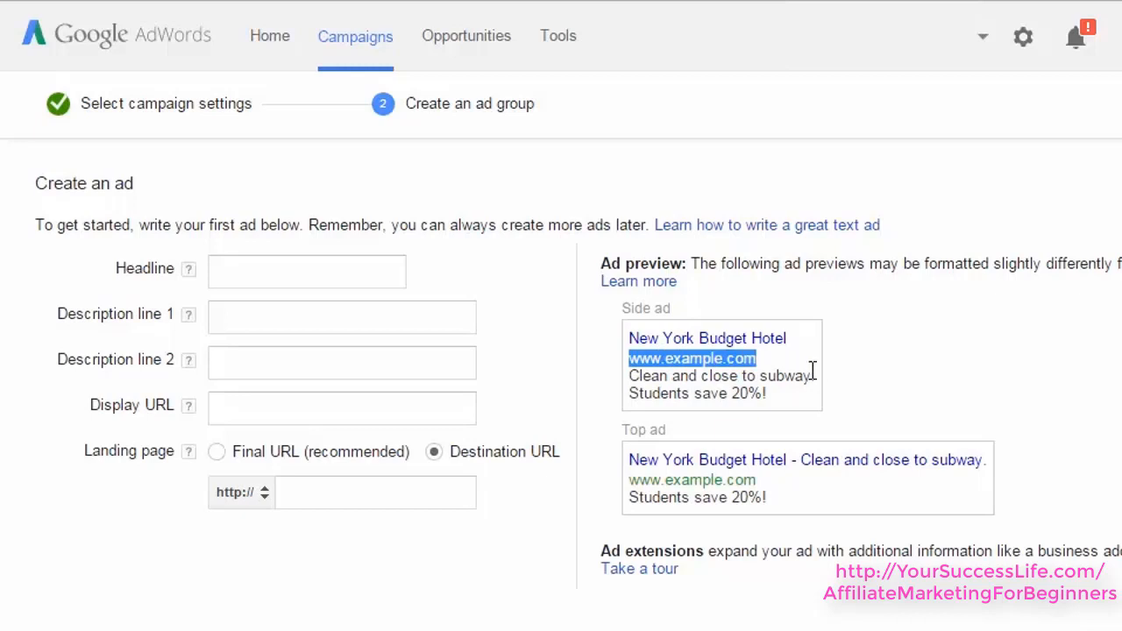
pyautogui.click(882, 398)
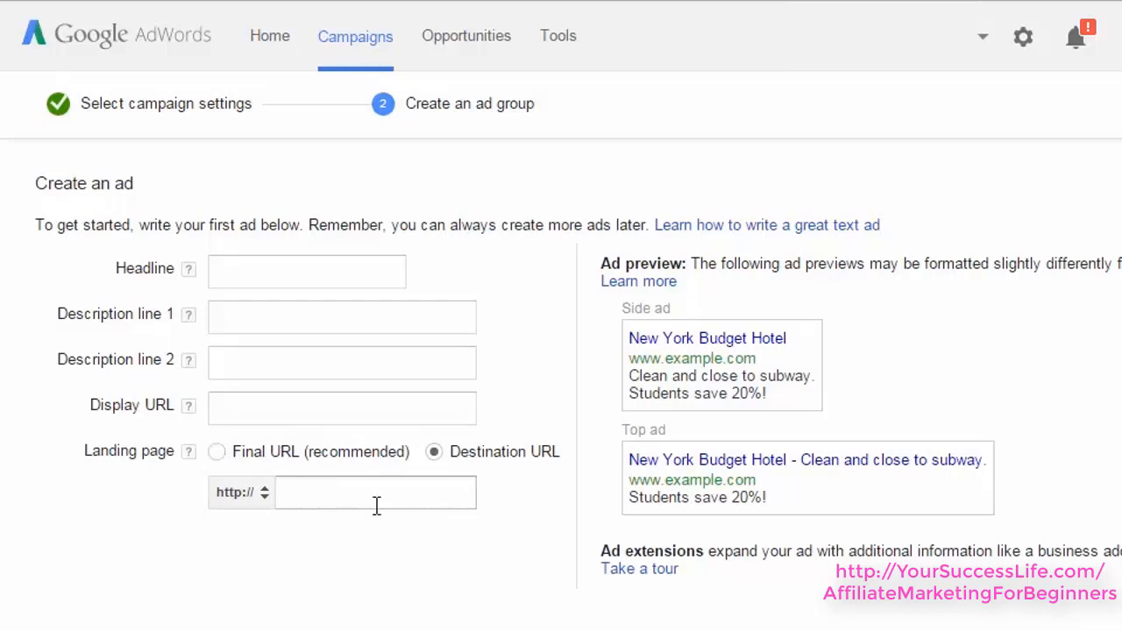
# Choose the recommended Final URL option for the ad's landing page
pyautogui.click(218, 451)
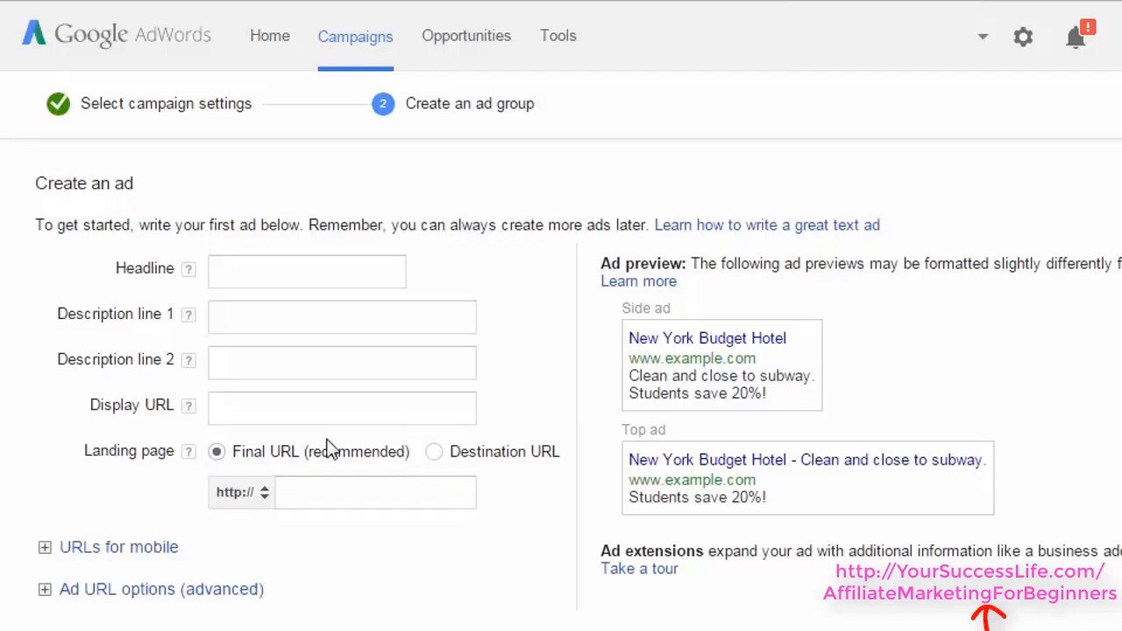
pyautogui.click(349, 492)
pyautogui.click(349, 492)
# Enter "Stop Cat Scratching!" as the ad's headline
pyautogui.click(277, 266)
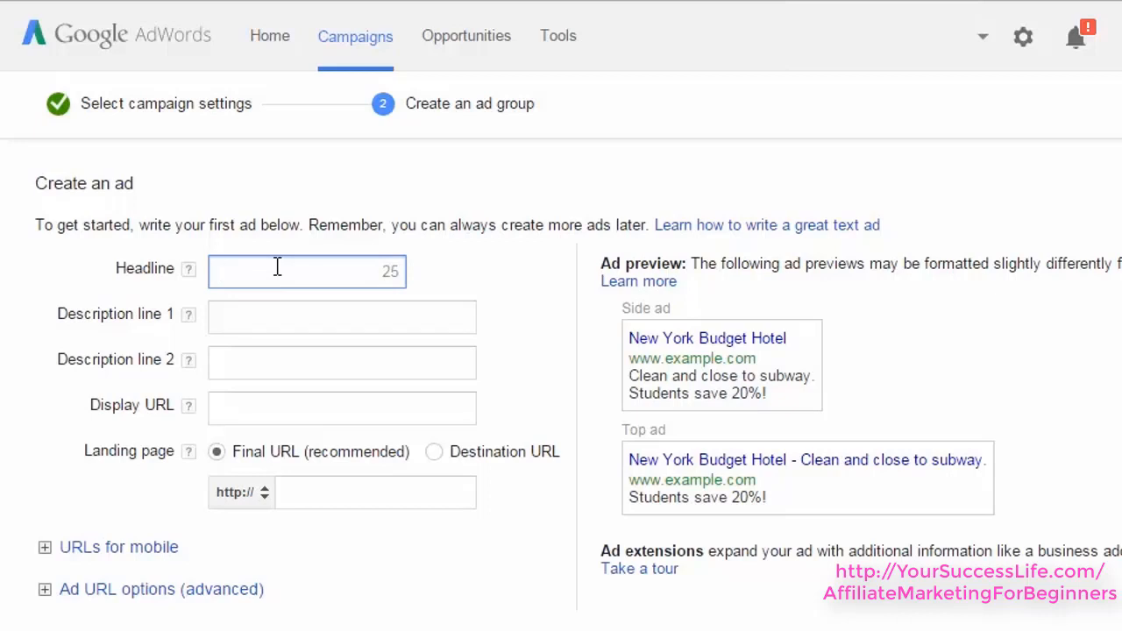
pyautogui.write('Stop C')
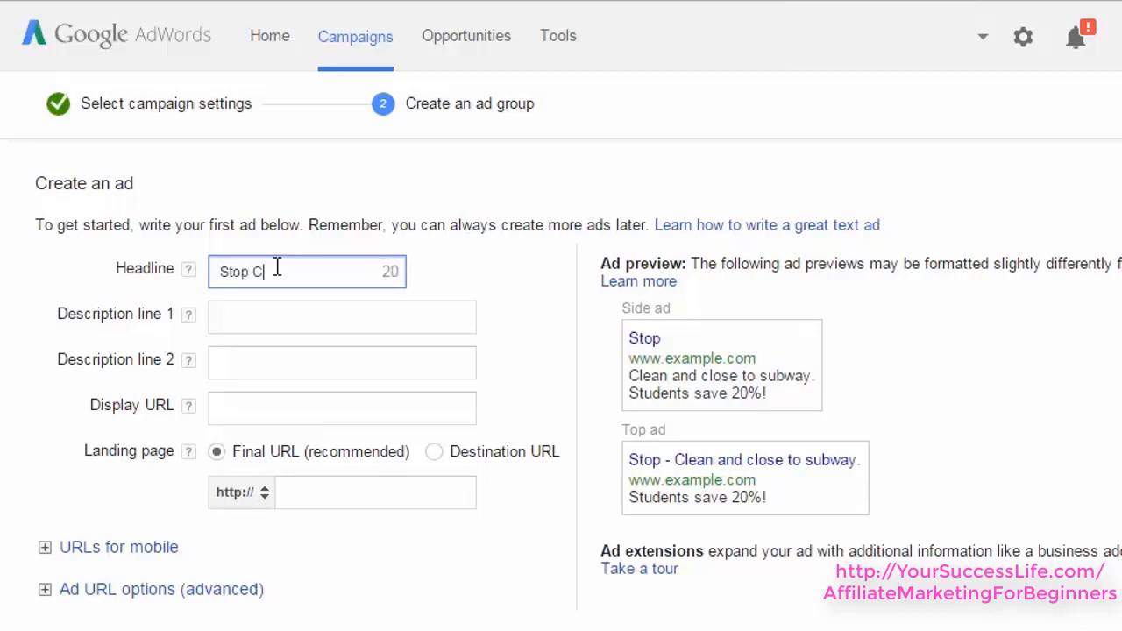
pyautogui.write('at Scra')
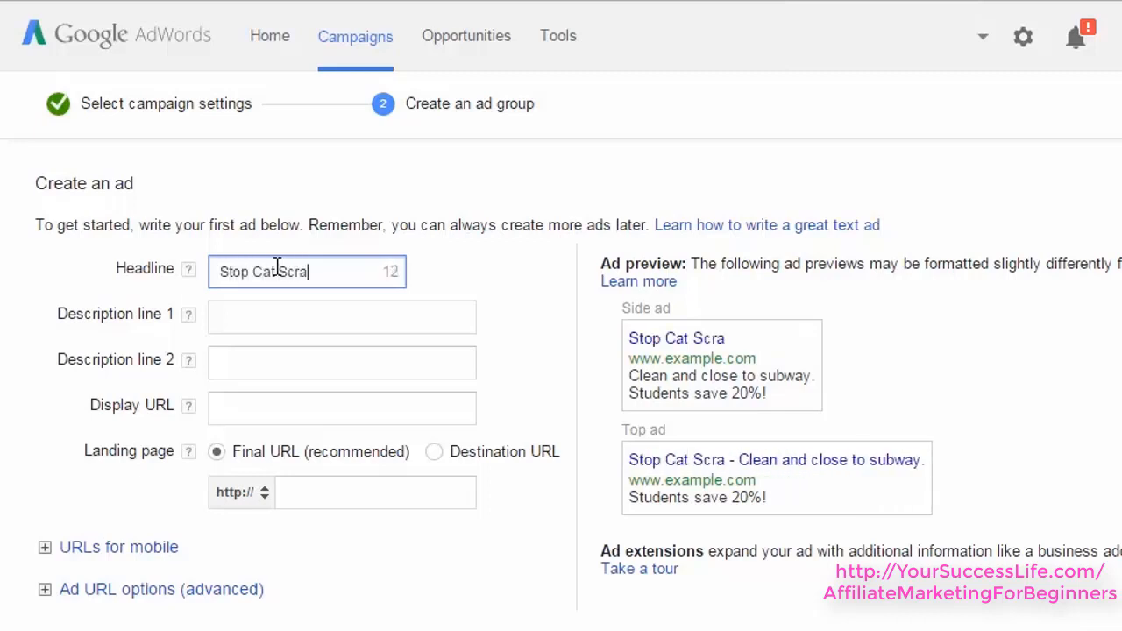
pyautogui.write('tching')
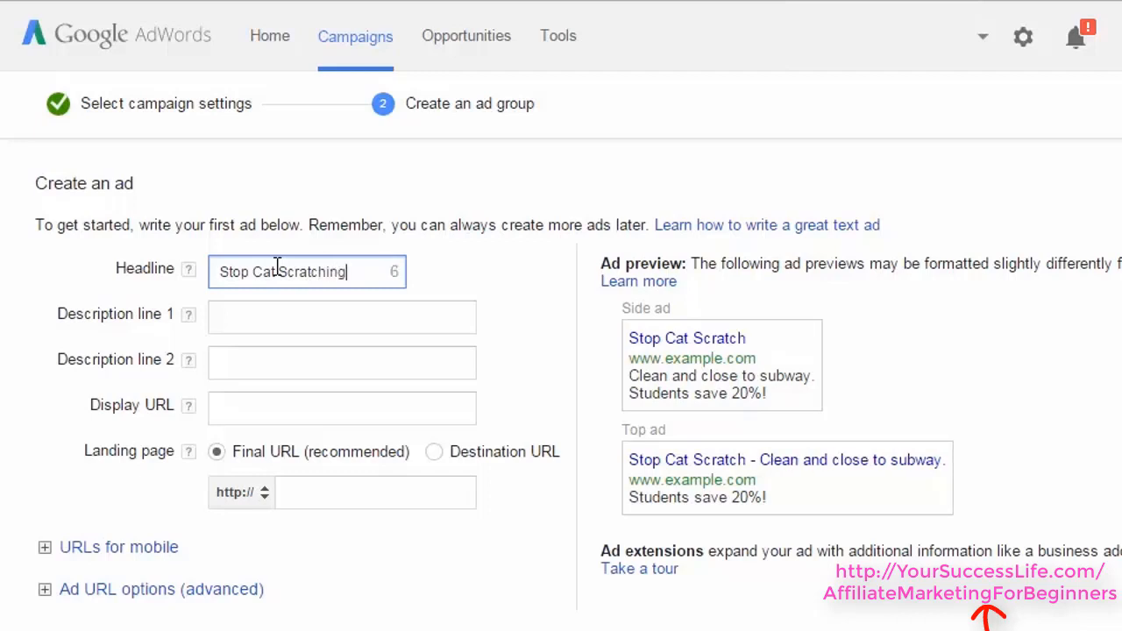
pyautogui.write('!')
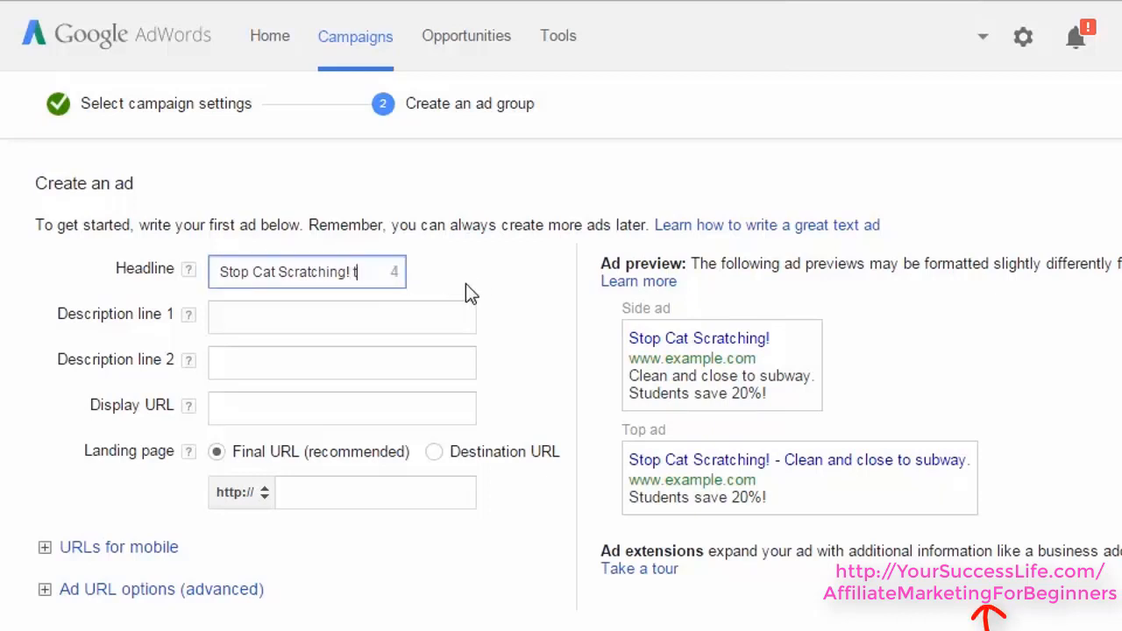
pyautogui.write('to keep writing')
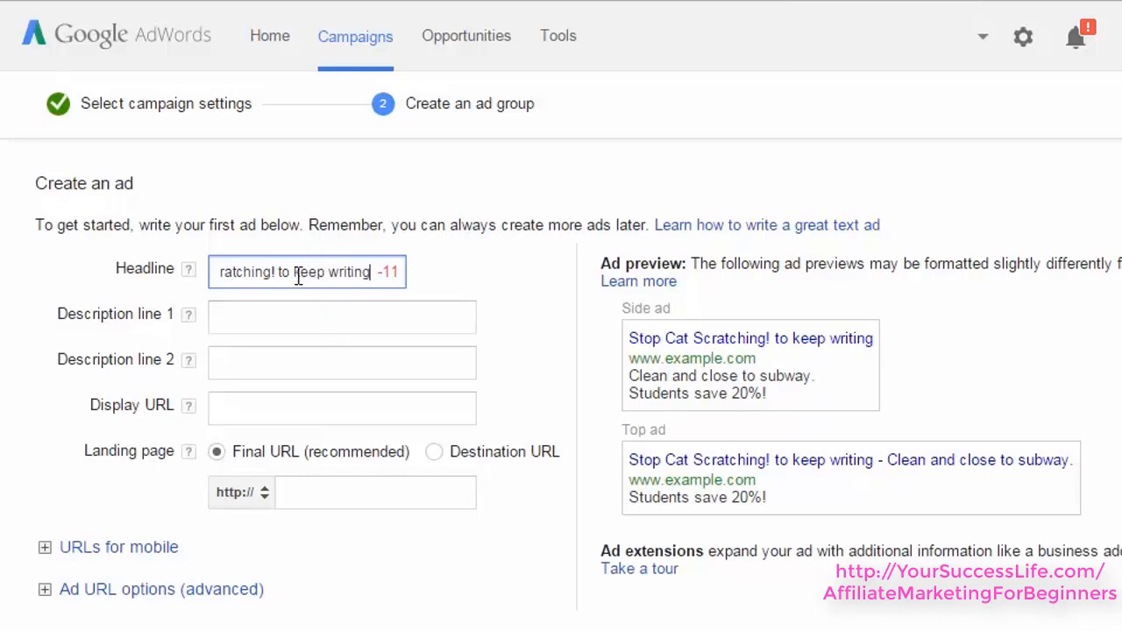
pyautogui.moveTo(299, 274); pyautogui.dragTo(276, 272)
pyautogui.moveTo(350, 273); pyautogui.dragTo(554, 275)
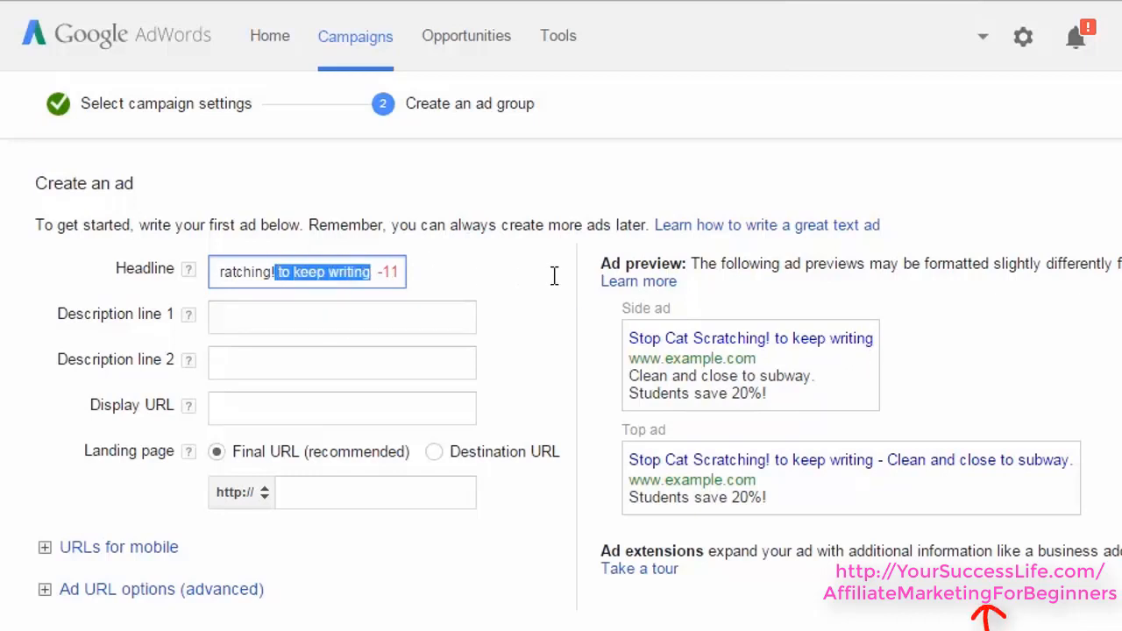
pyautogui.press('BackSpace')
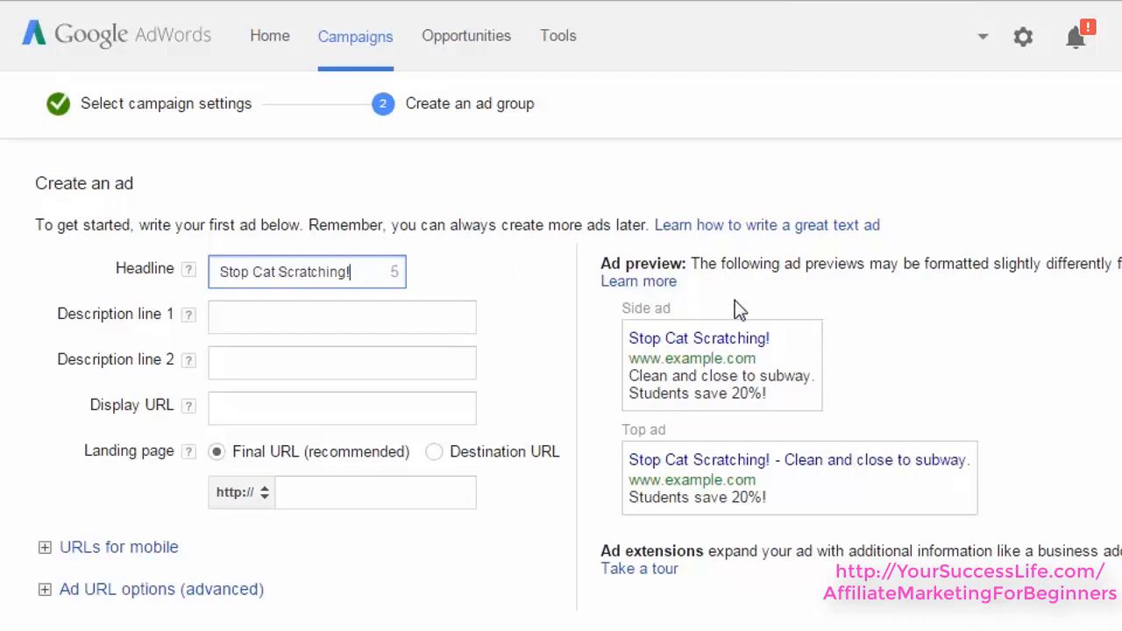
pyautogui.click(325, 315)
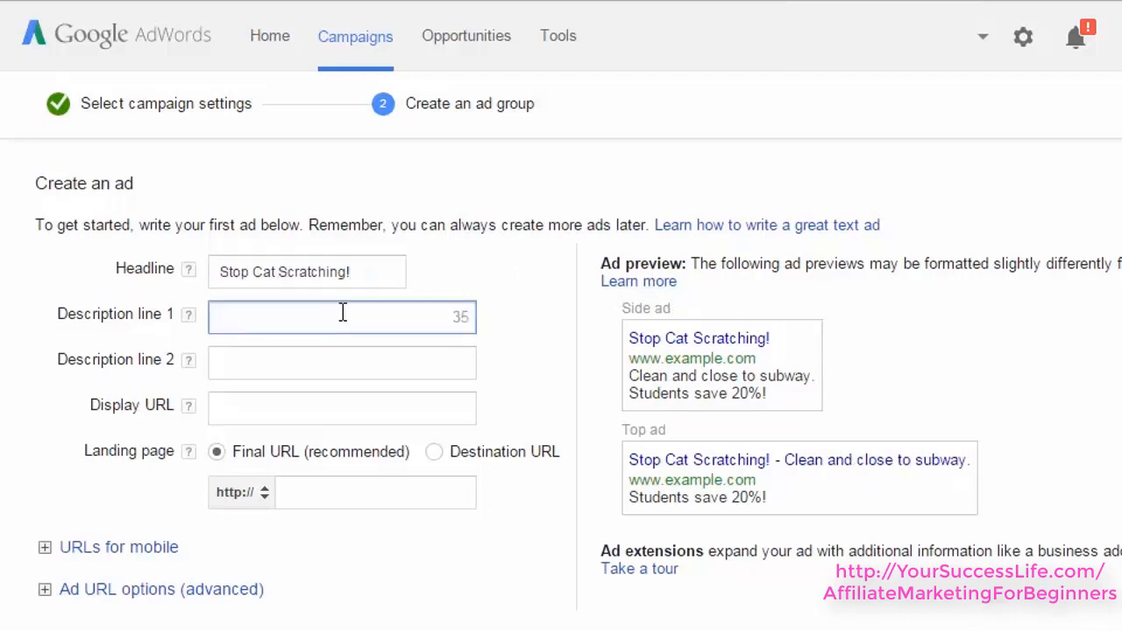
pyautogui.click(279, 414)
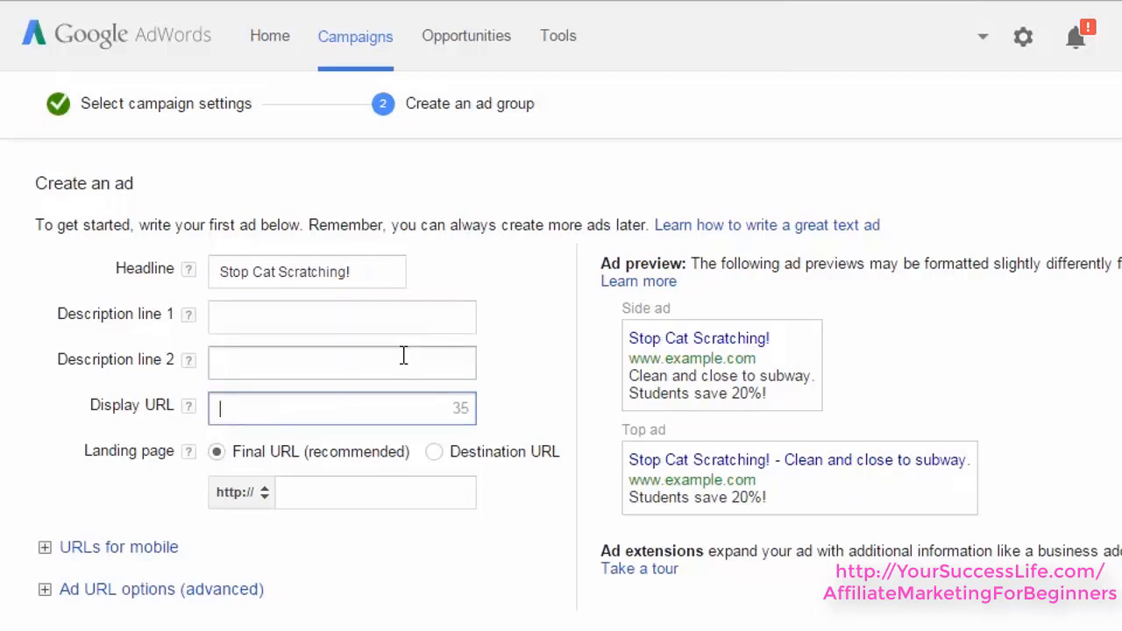
pyautogui.write('www.')
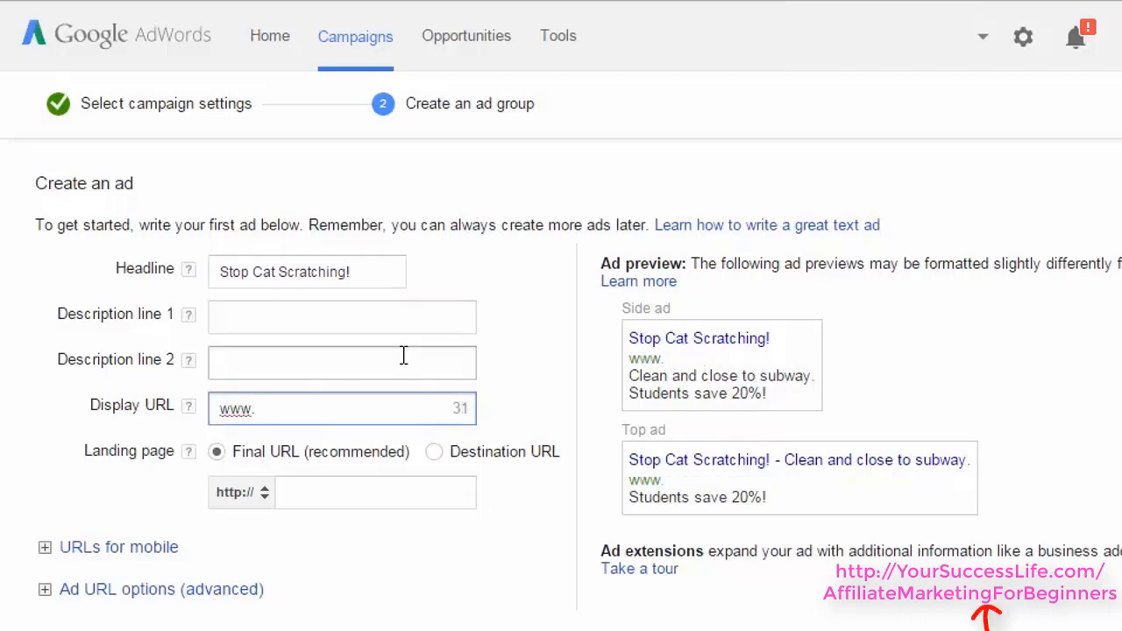
pyautogui.write('cat')
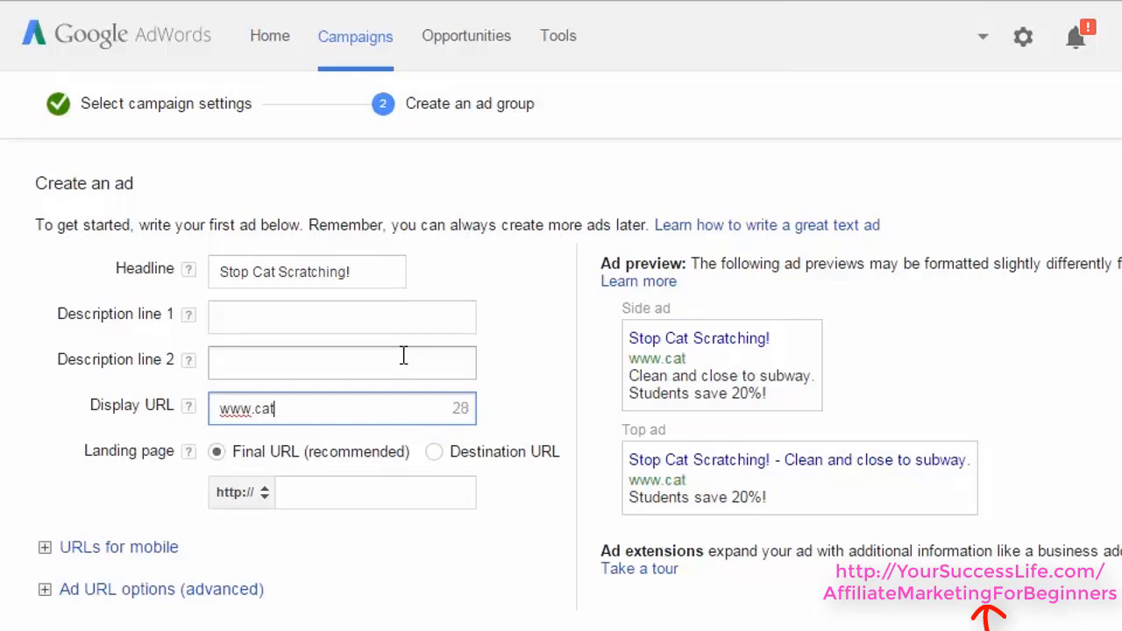
pyautogui.write('scrat')
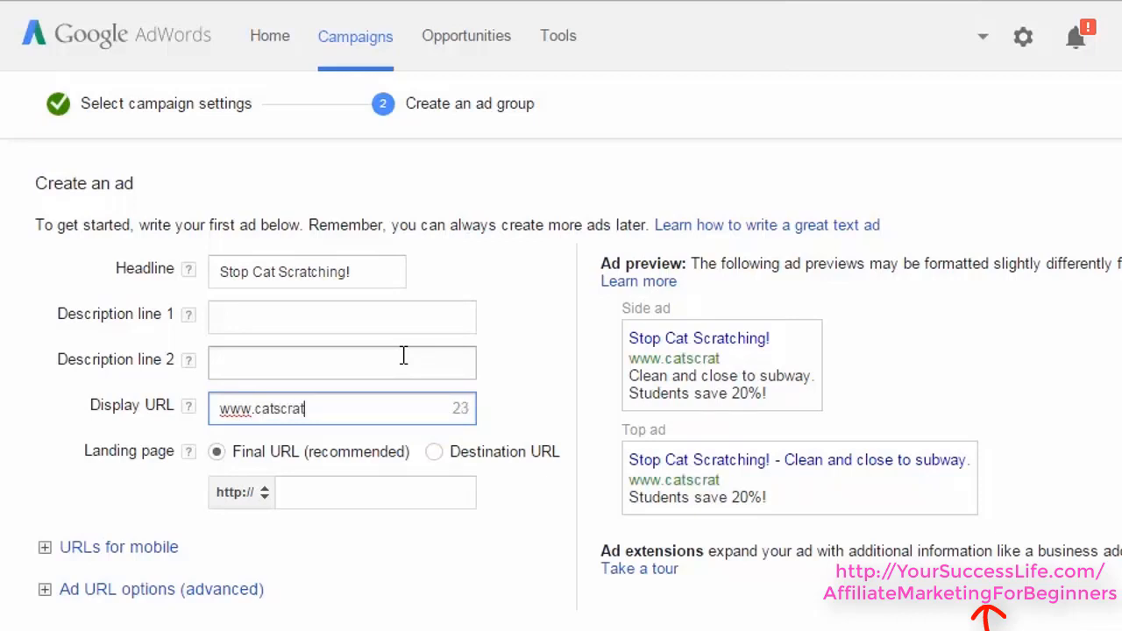
pyautogui.write('chnomore')
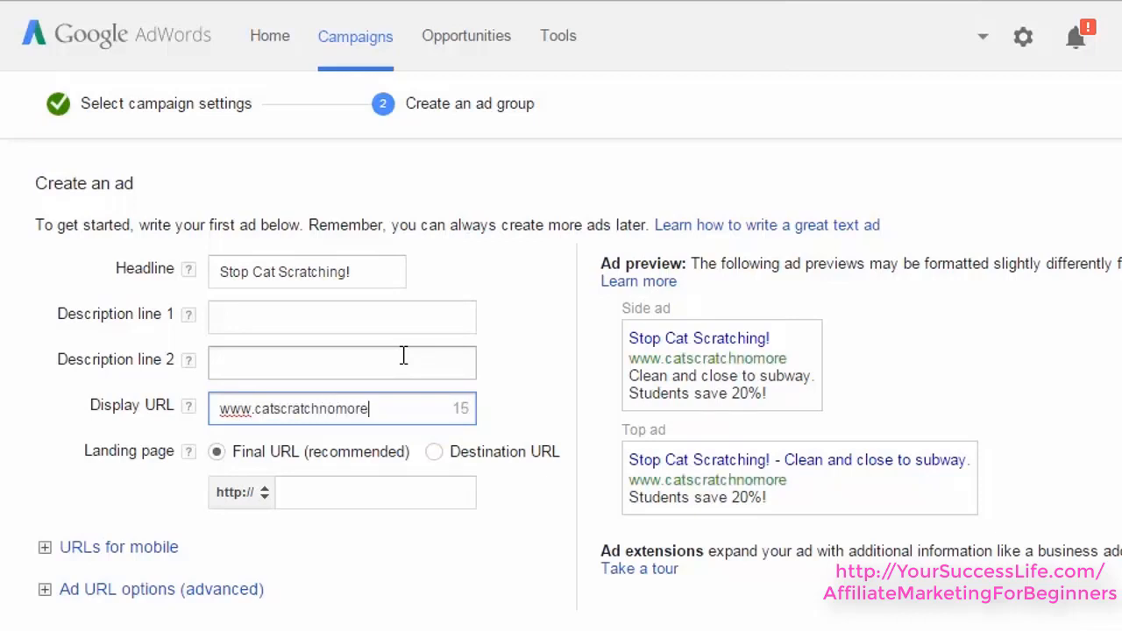
pyautogui.write('.com')
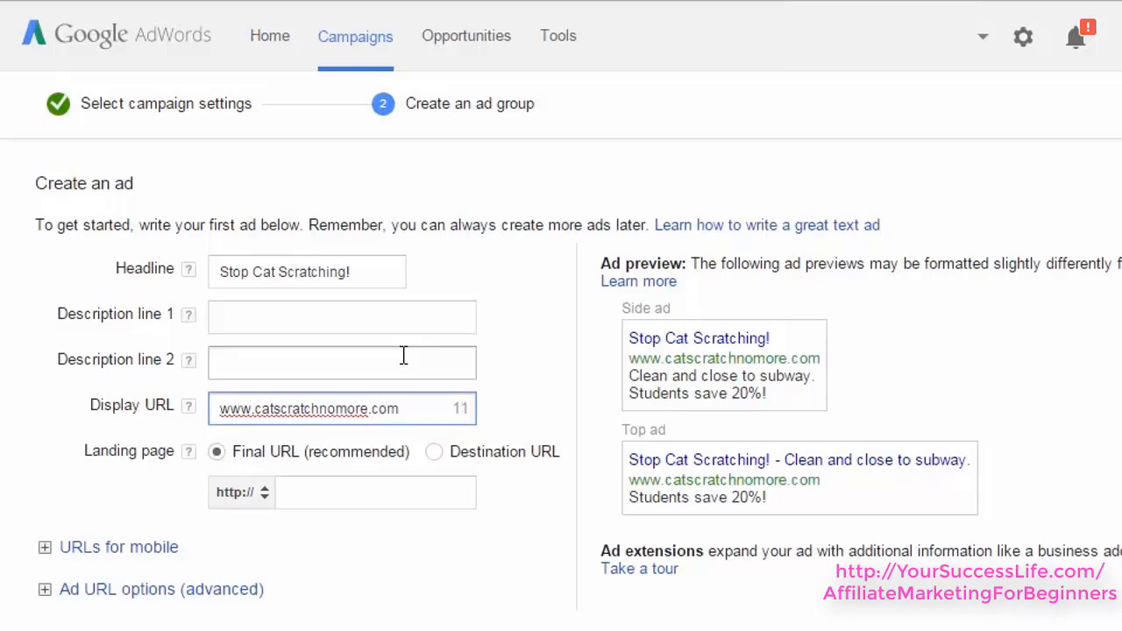
pyautogui.moveTo(629, 358); pyautogui.dragTo(809, 353)
# Write "Want to stop your cat scratching?" as the ad's first description line
pyautogui.click(235, 318)
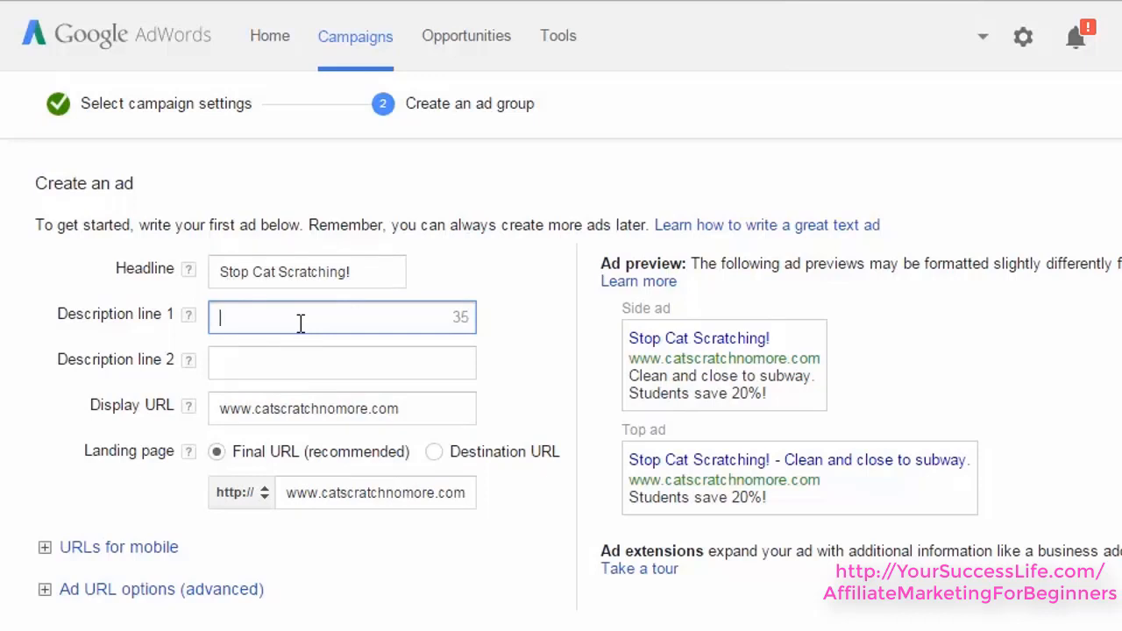
pyautogui.write('Want to stop')
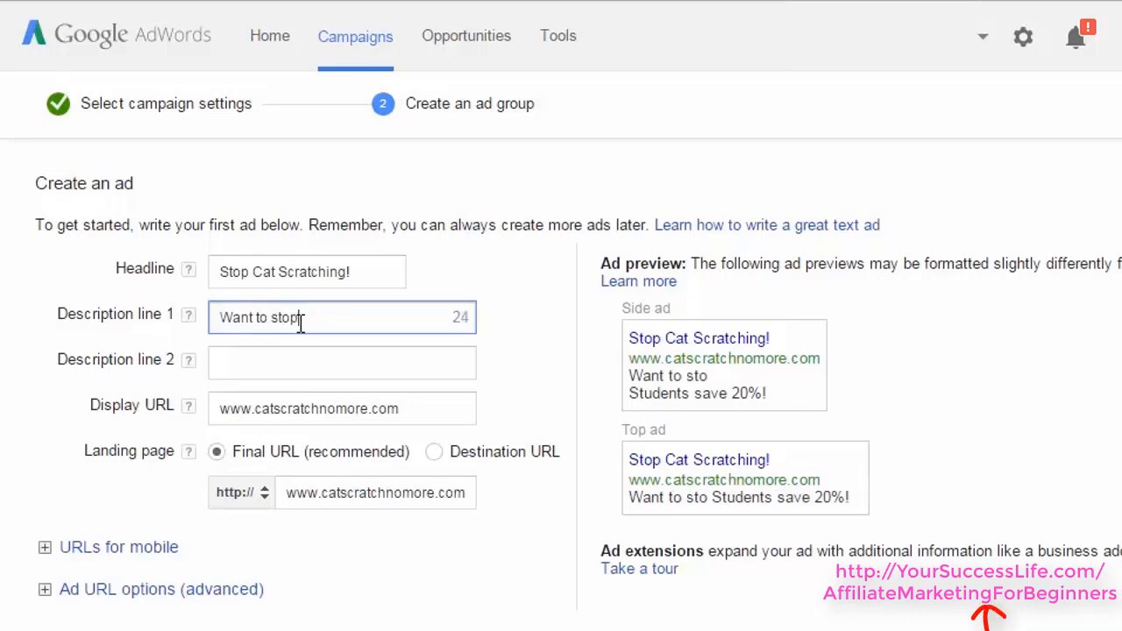
pyautogui.write(' your c')
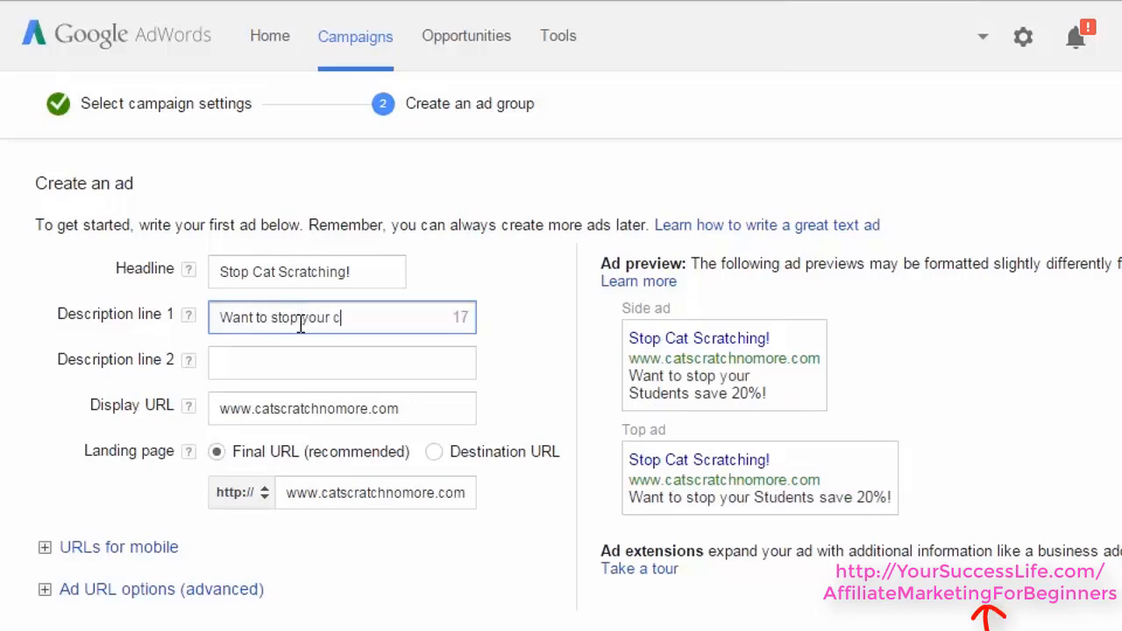
pyautogui.write('at from.')
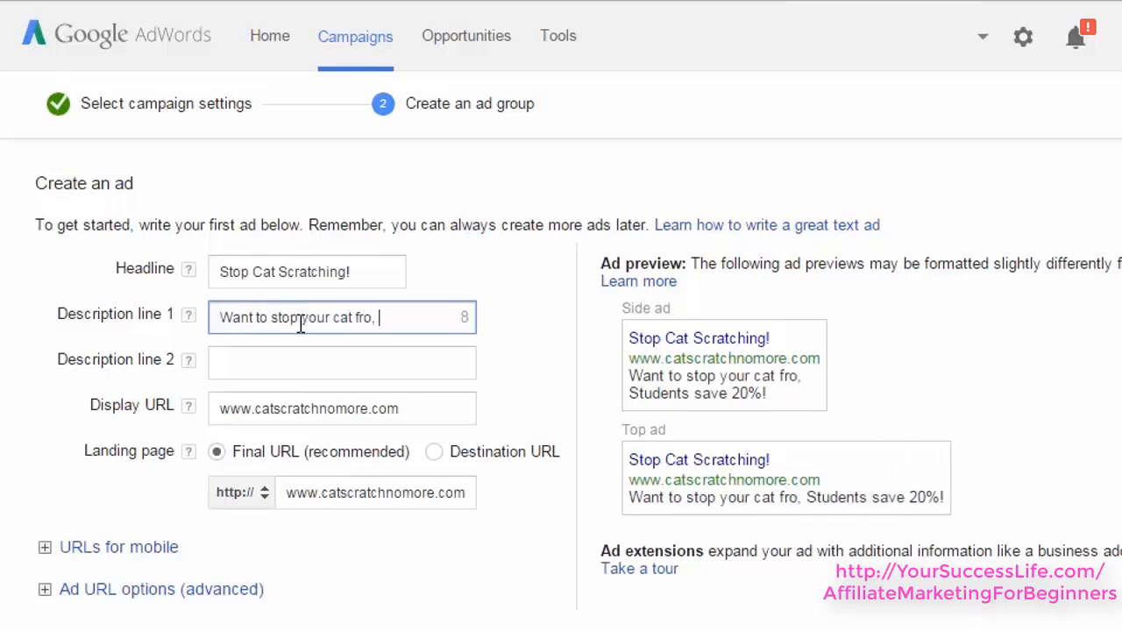
pyautogui.press('BackSpace')
pyautogui.press('BackSpace')
pyautogui.press('BackSpace')
pyautogui.press('BackSpace')
pyautogui.press('BackSpace')
pyautogui.press('BackSpace')
pyautogui.write('scratching')
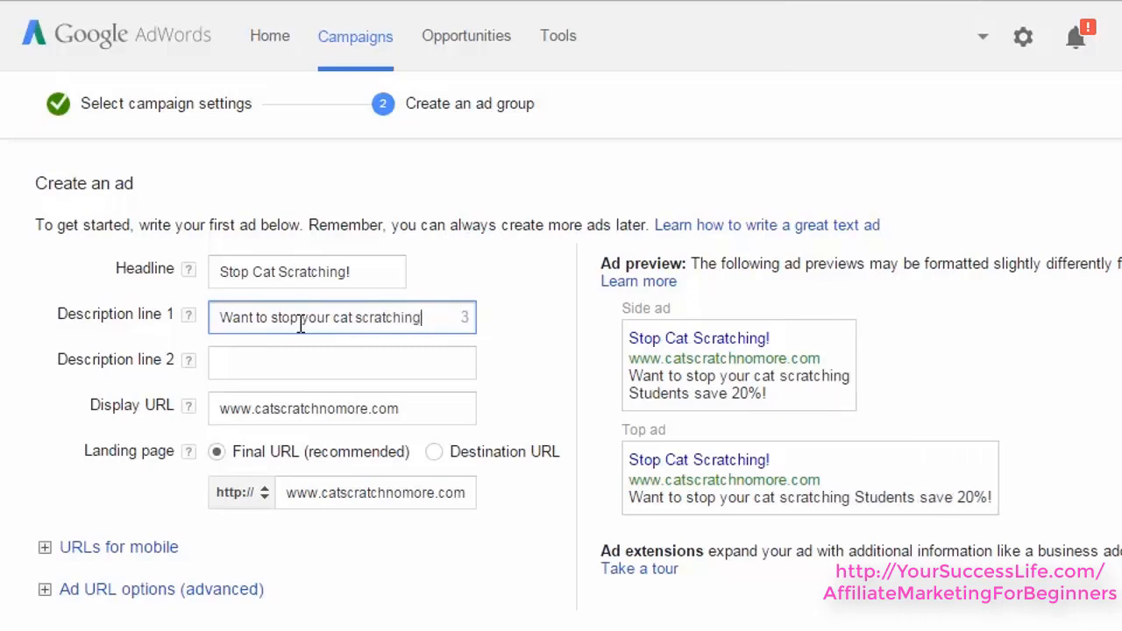
pyautogui.write('?')
# Write "Great guide for pet owners here!" as the ad's second description line
pyautogui.click(329, 348)
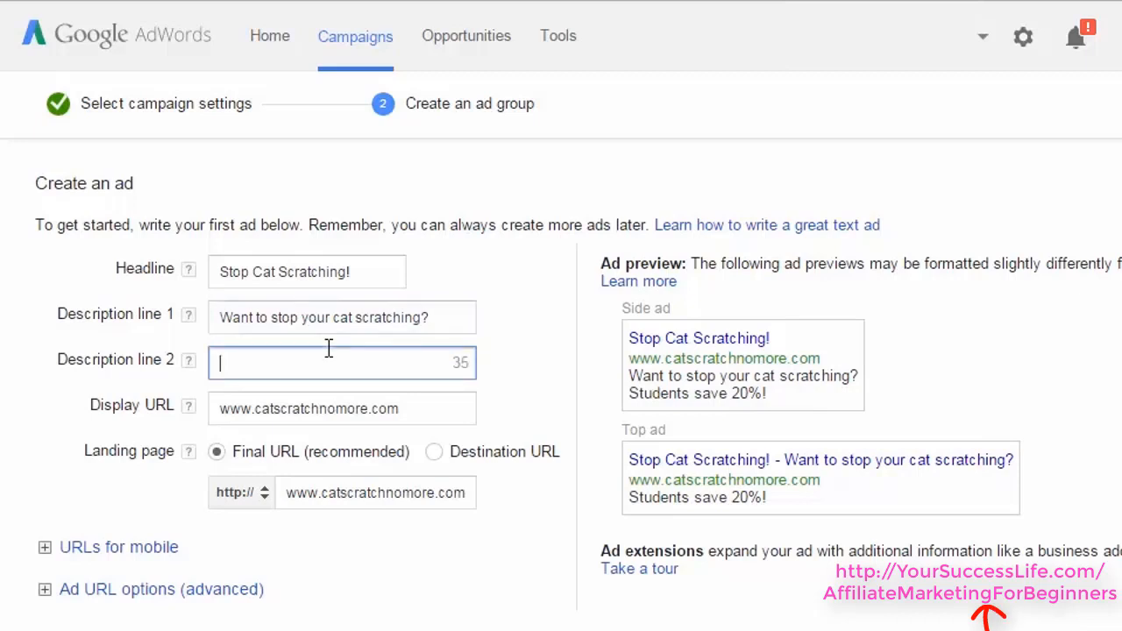
pyautogui.write('Great guide for ')
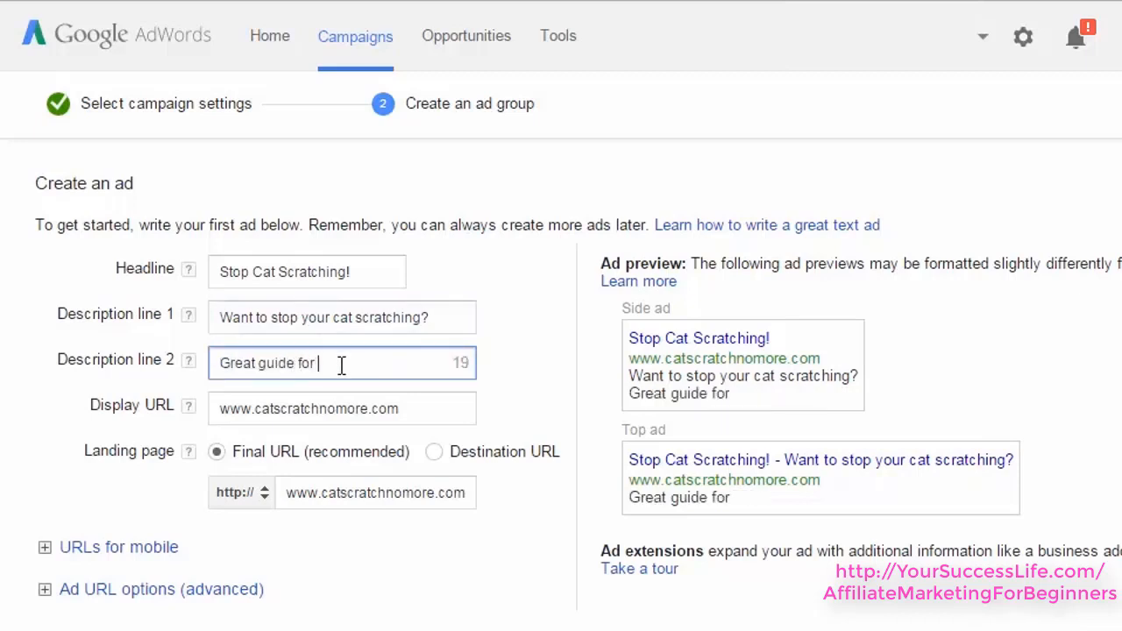
pyautogui.write('pet owners here now')
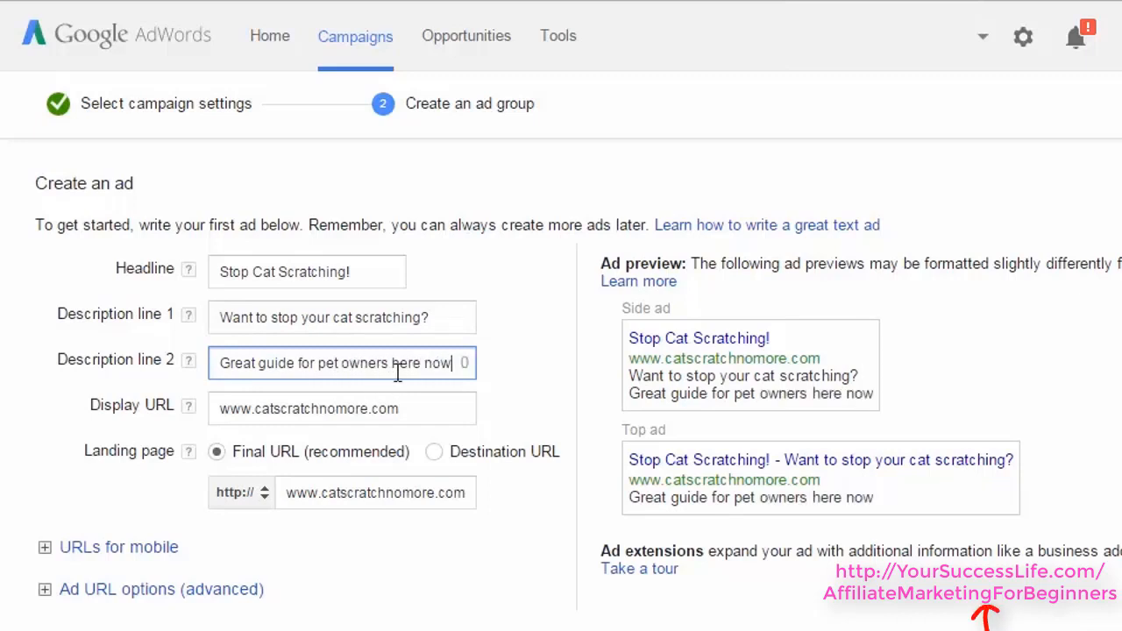
pyautogui.doubleClick(437, 363)
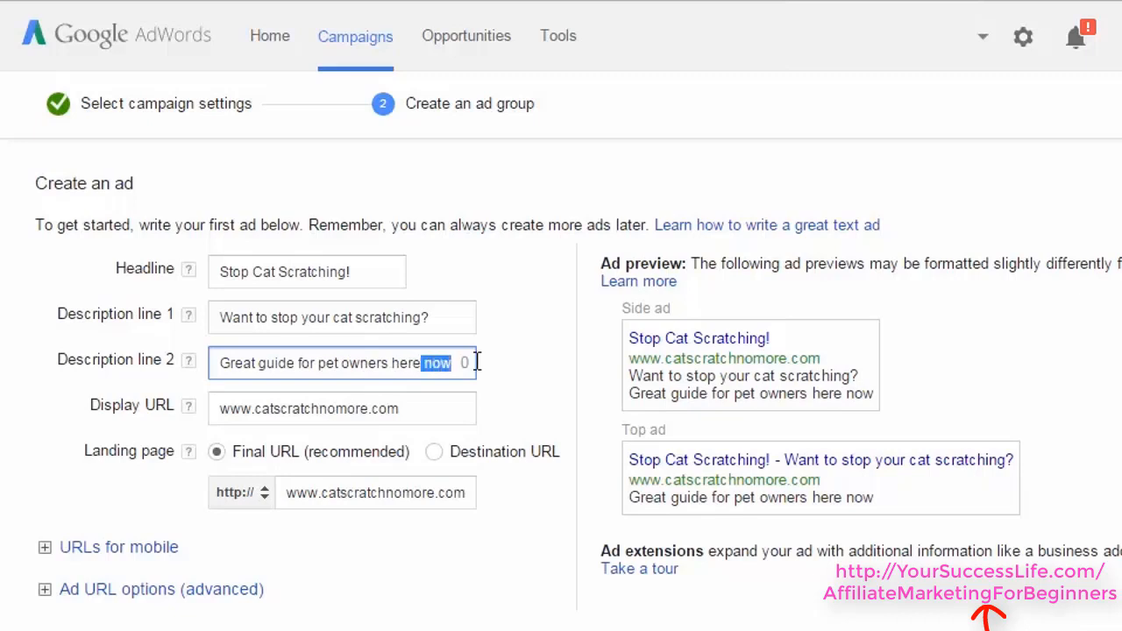
pyautogui.write('!')
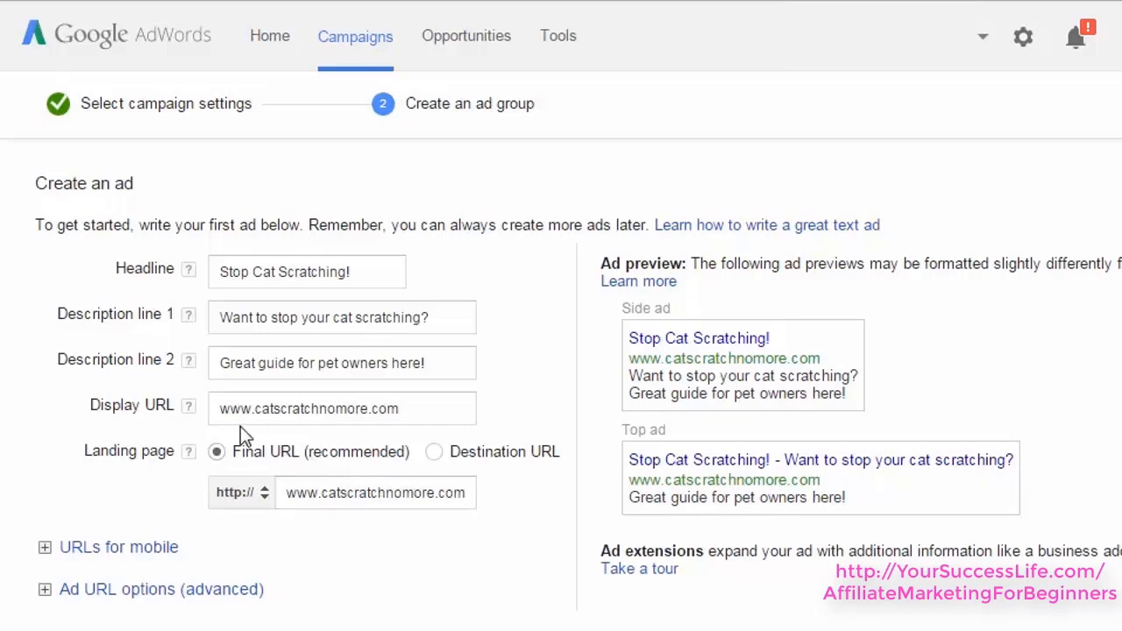
pyautogui.moveTo(226, 415); pyautogui.dragTo(430, 419)
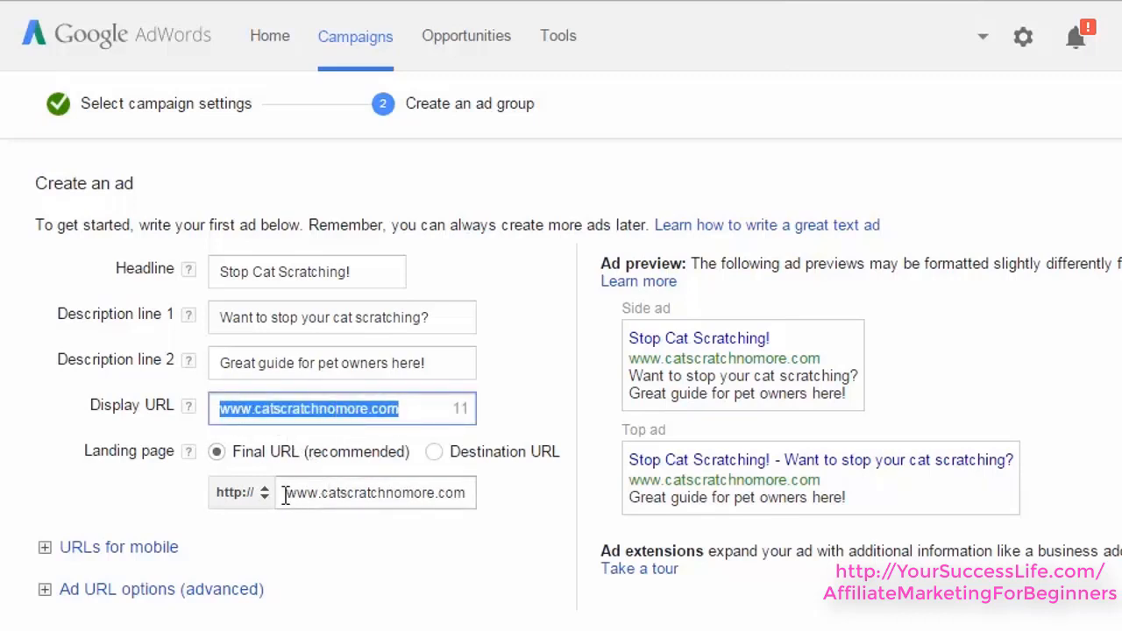
pyautogui.moveTo(286, 495); pyautogui.dragTo(481, 498)
pyautogui.click(473, 498)
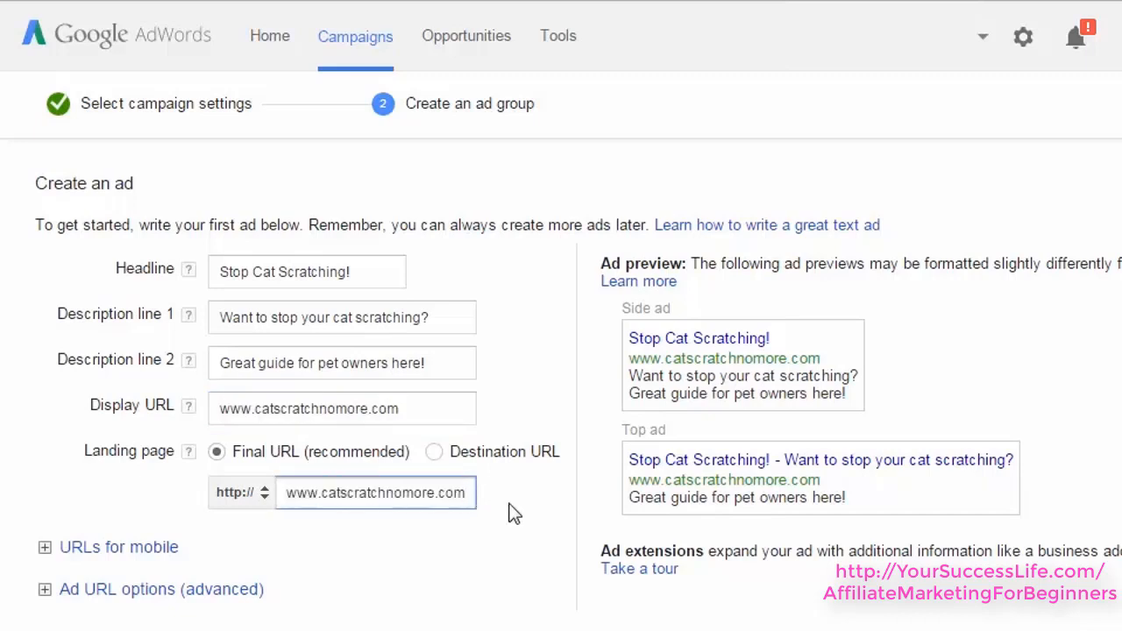
pyautogui.write('/')
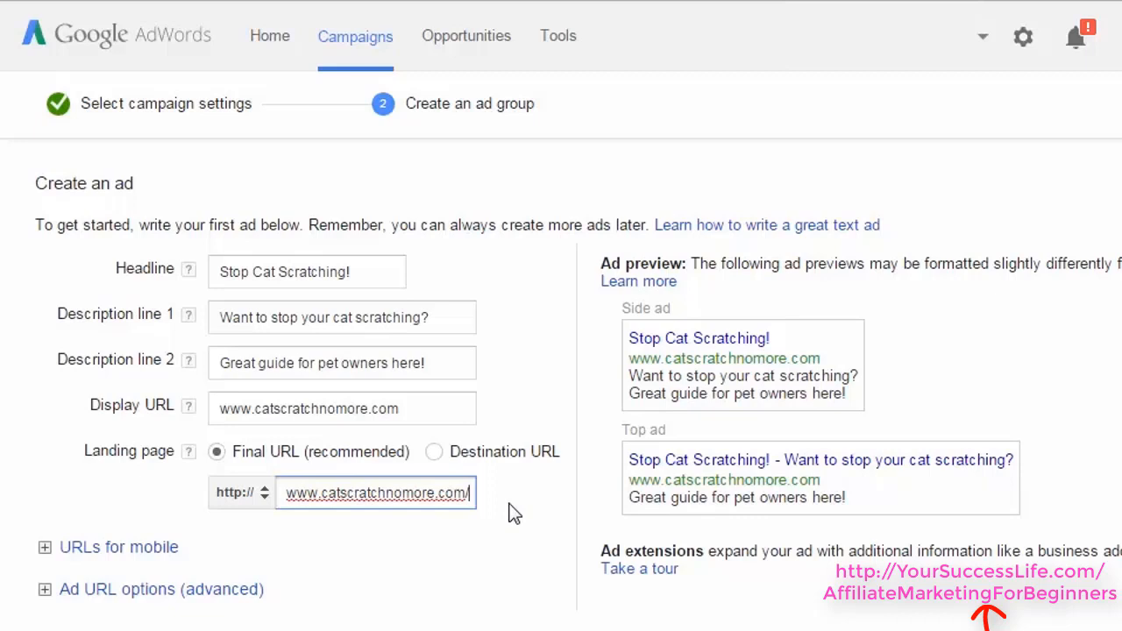
pyautogui.write('revi')
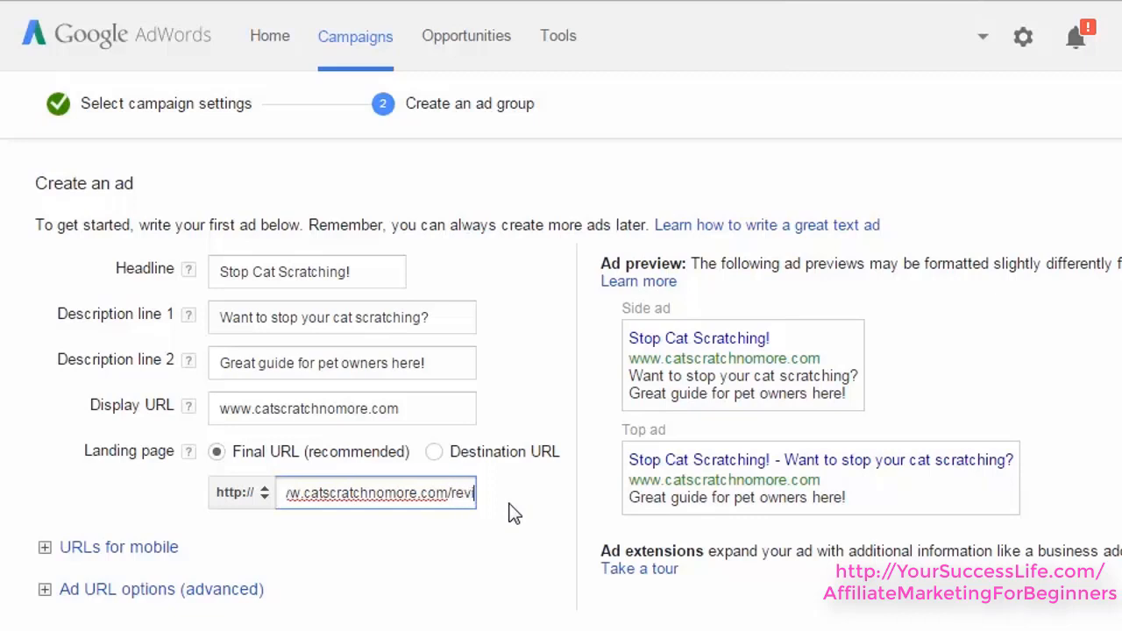
pyautogui.write('ewo')
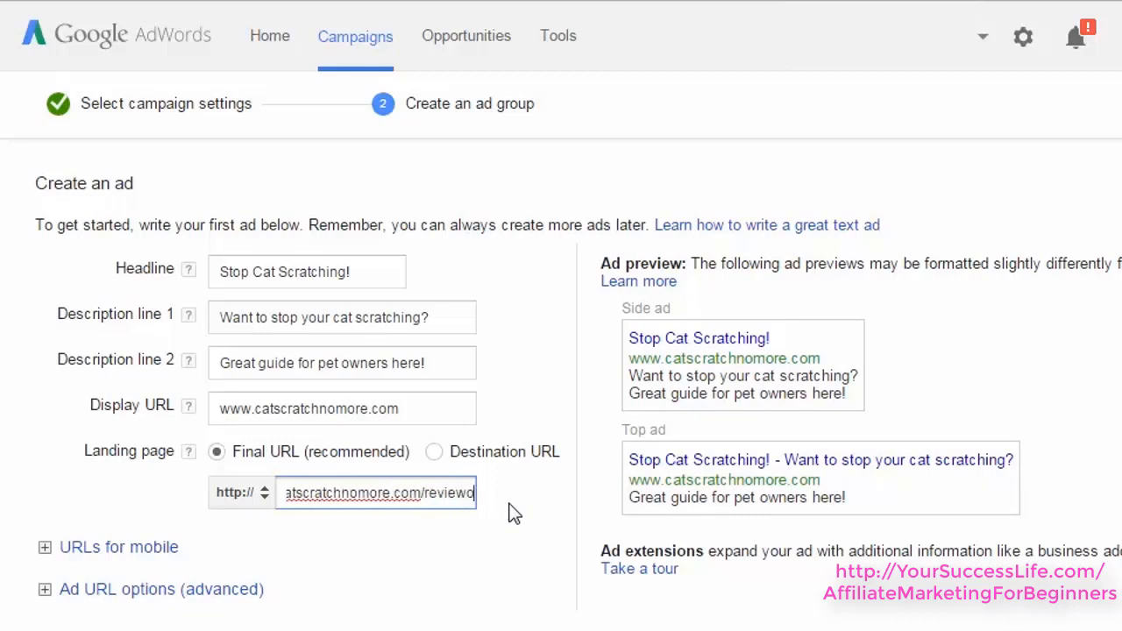
pyautogui.write('fcats')
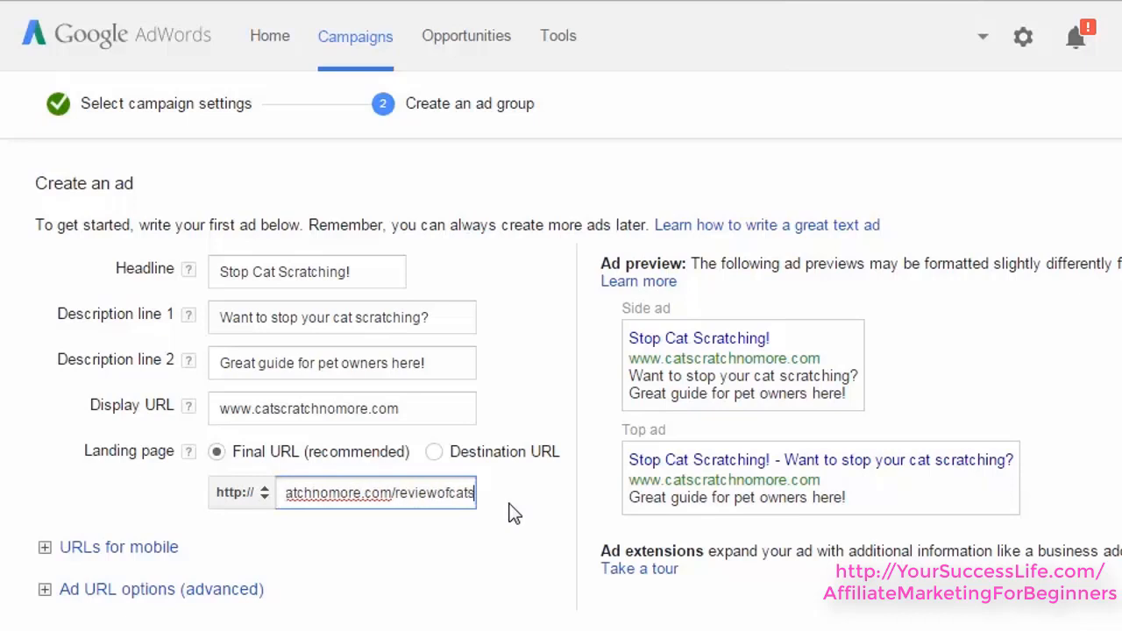
pyautogui.write('cratchguide')
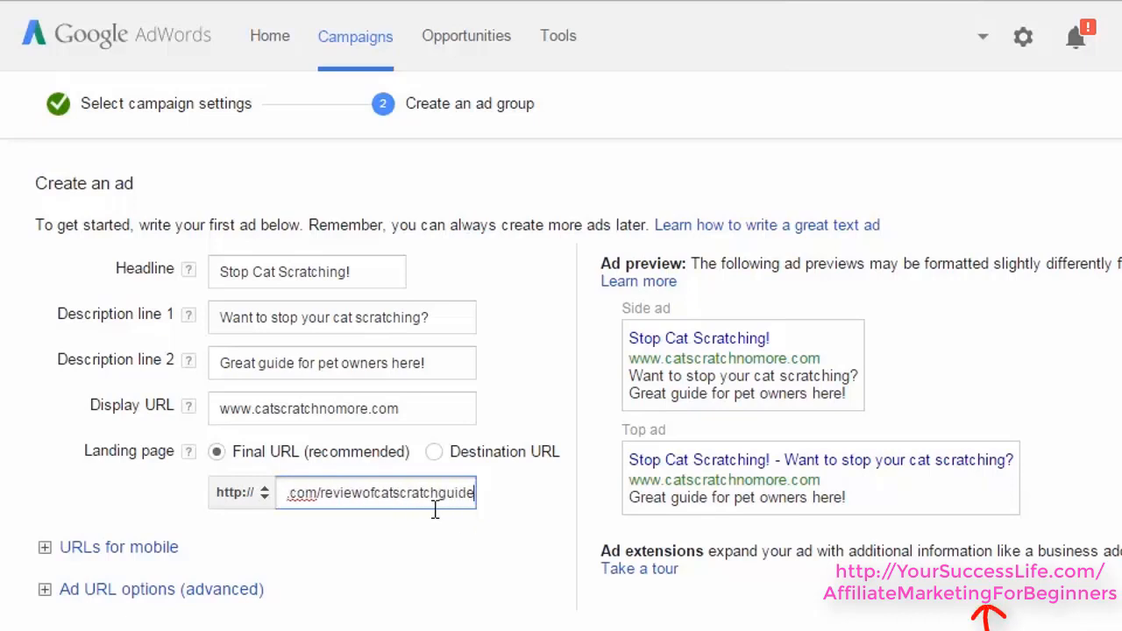
# Compare the landing page's final URL and its page path with the ad's display URL
pyautogui.moveTo(366, 491); pyautogui.dragTo(170, 486)
pyautogui.moveTo(256, 477); pyautogui.dragTo(613, 518)
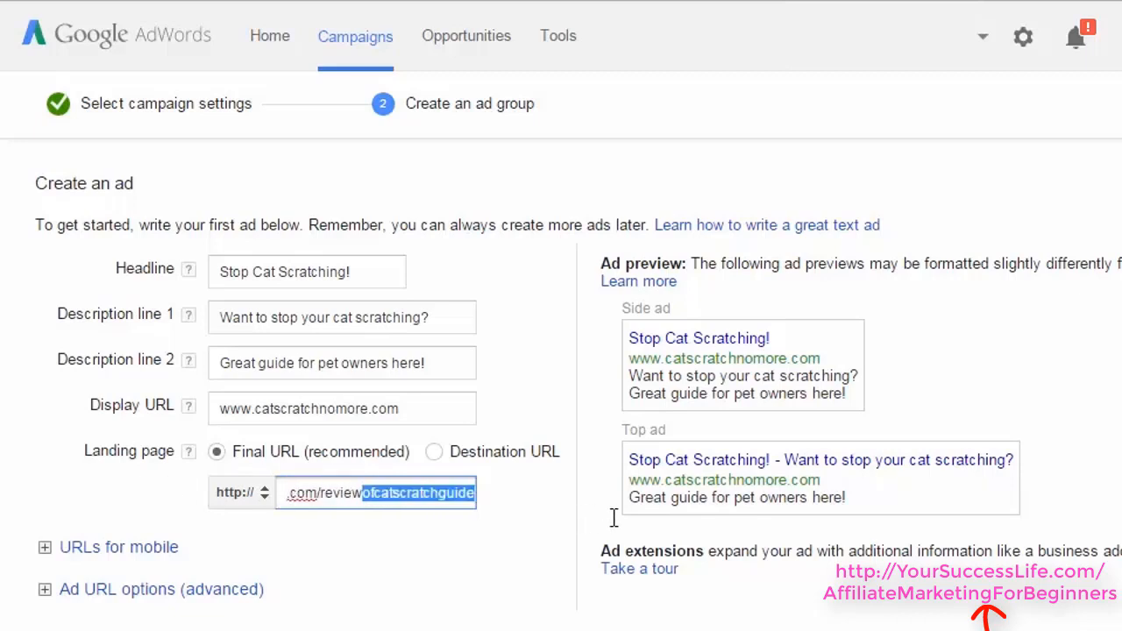
pyautogui.click(447, 489)
pyautogui.click(324, 495)
pyautogui.moveTo(321, 493); pyautogui.dragTo(511, 486)
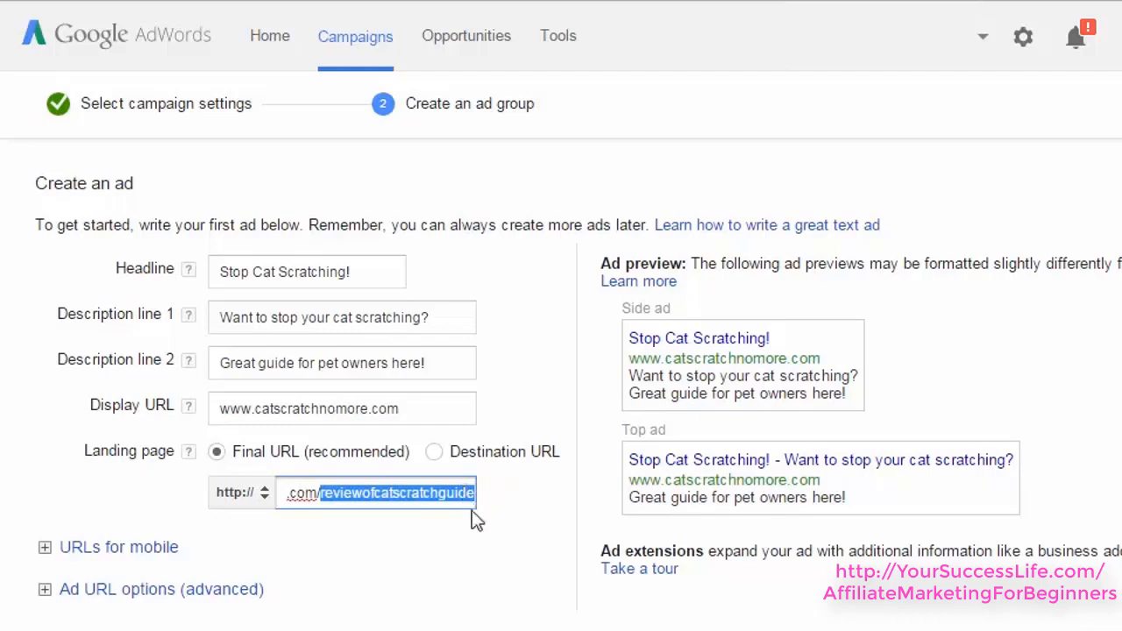
pyautogui.moveTo(472, 511); pyautogui.dragTo(200, 496)
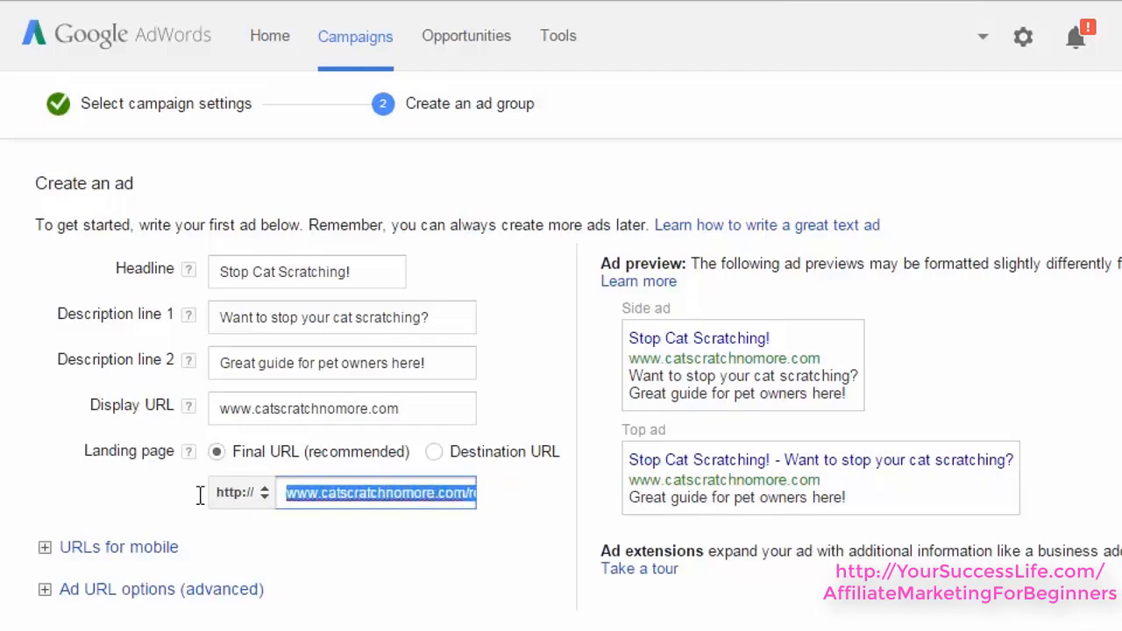
pyautogui.click(444, 495)
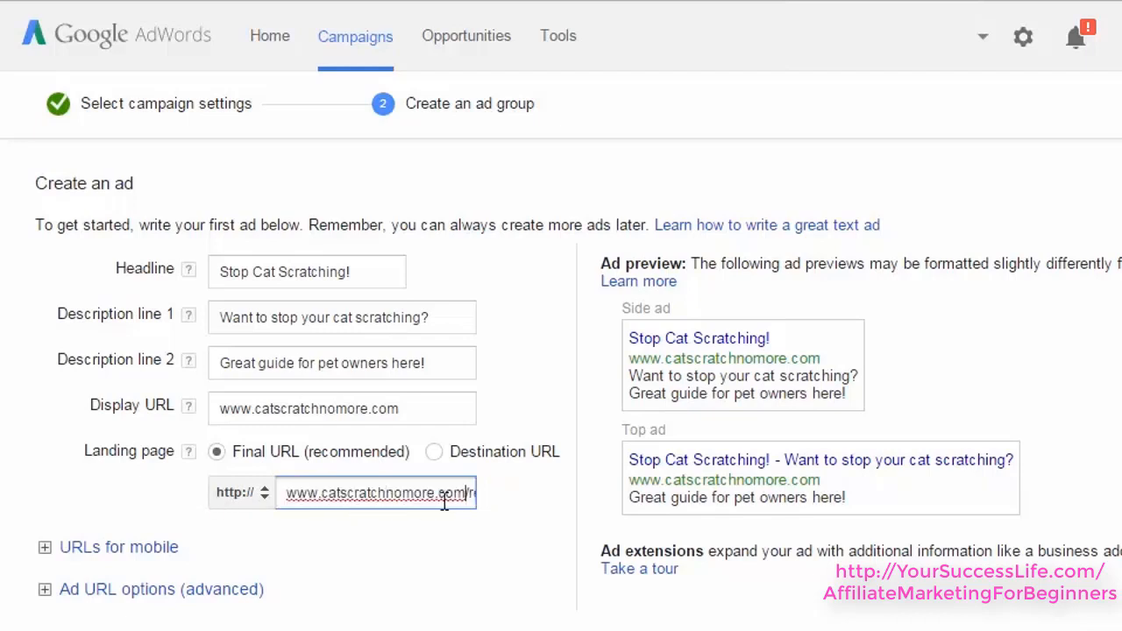
pyautogui.moveTo(443, 498); pyautogui.dragTo(226, 500)
pyautogui.moveTo(466, 409); pyautogui.dragTo(237, 443)
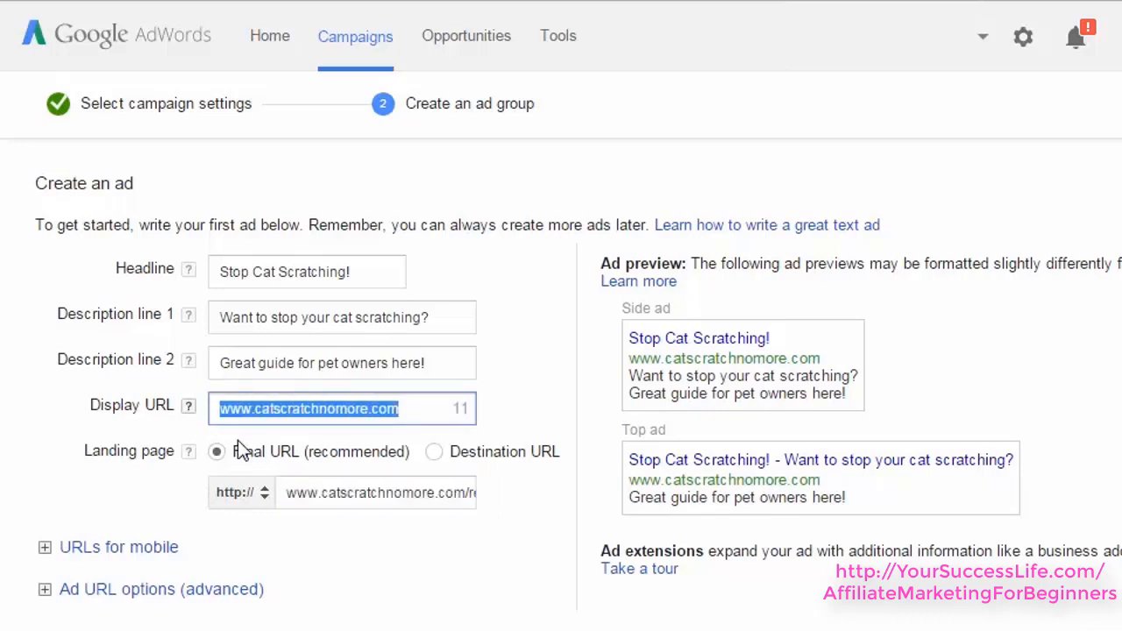
pyautogui.moveTo(292, 494); pyautogui.dragTo(491, 541)
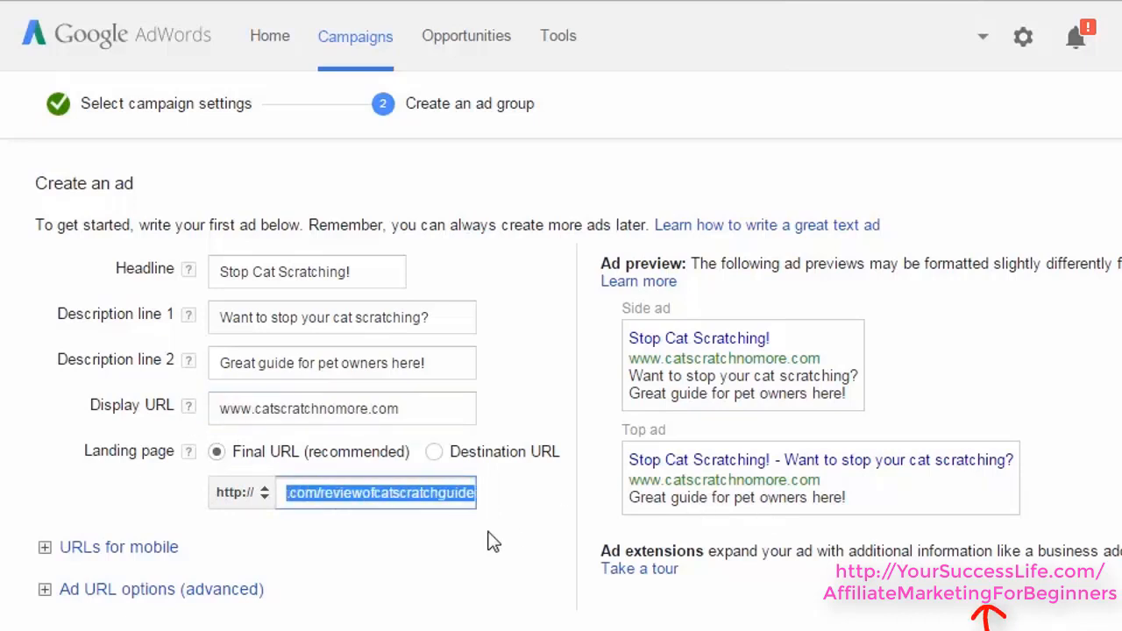
pyautogui.click(491, 541)
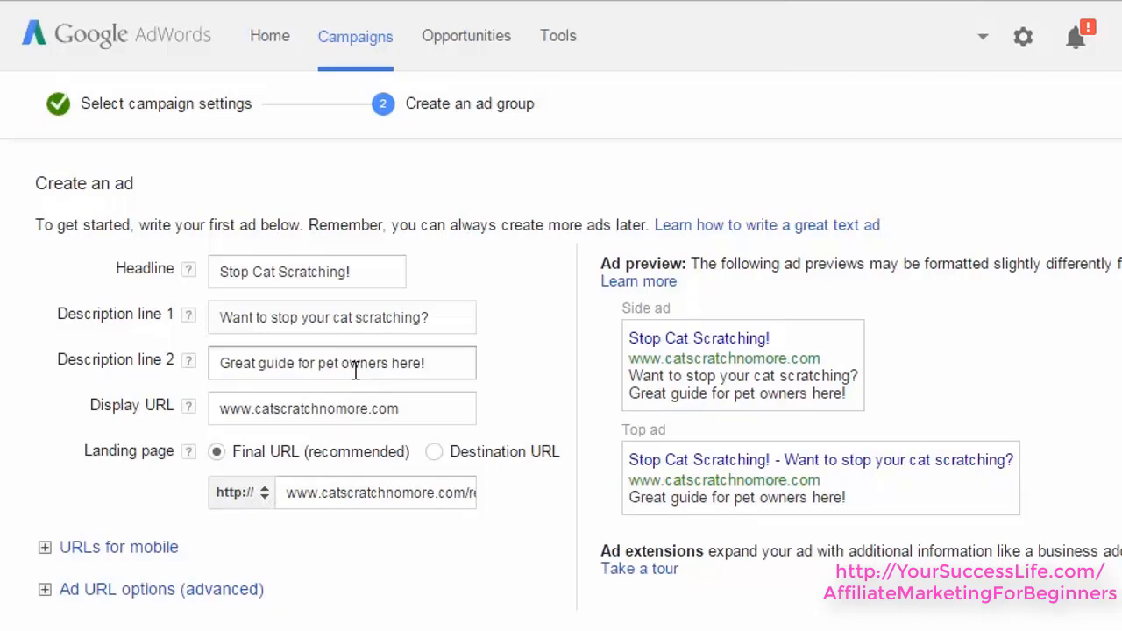
pyautogui.scroll(-4, 562, 369)
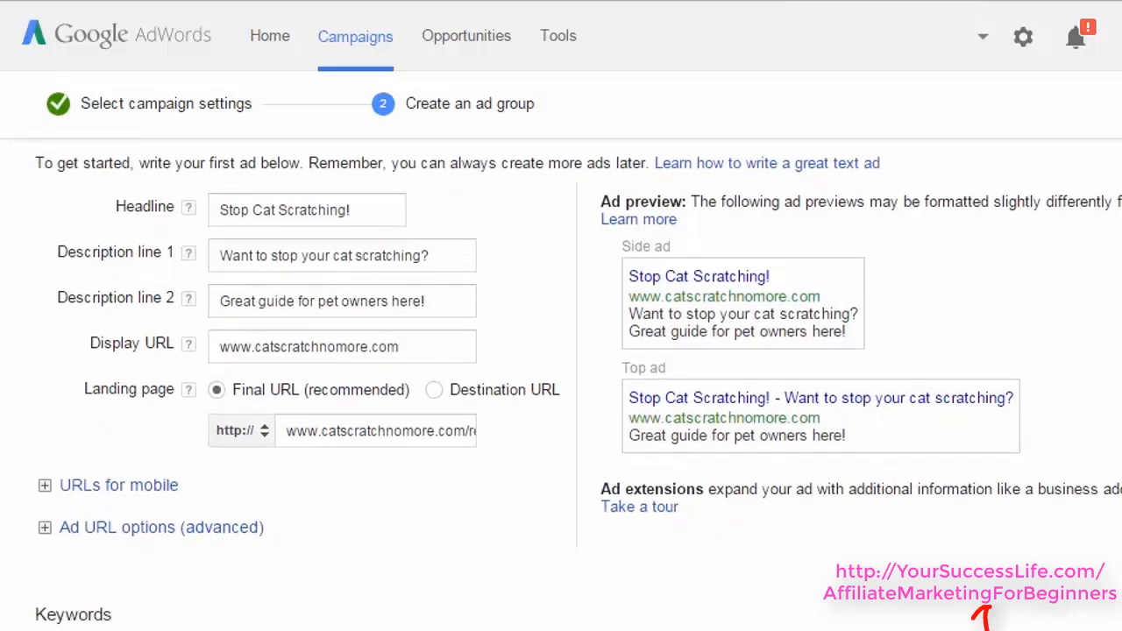
# Add the keywords Stop cats scratching, Stop cat scratching (alone and with furniture, carpet, door, sofa, rugs) and Stop cats from scratching, one per line
pyautogui.scroll(-3, 412, 351)
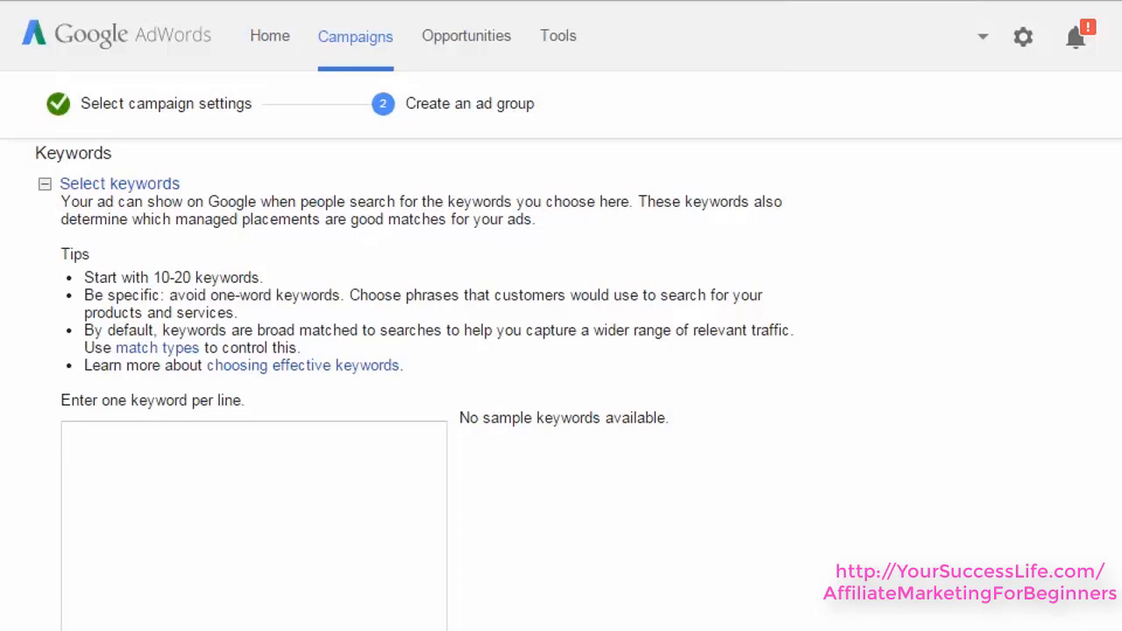
pyautogui.click(268, 518)
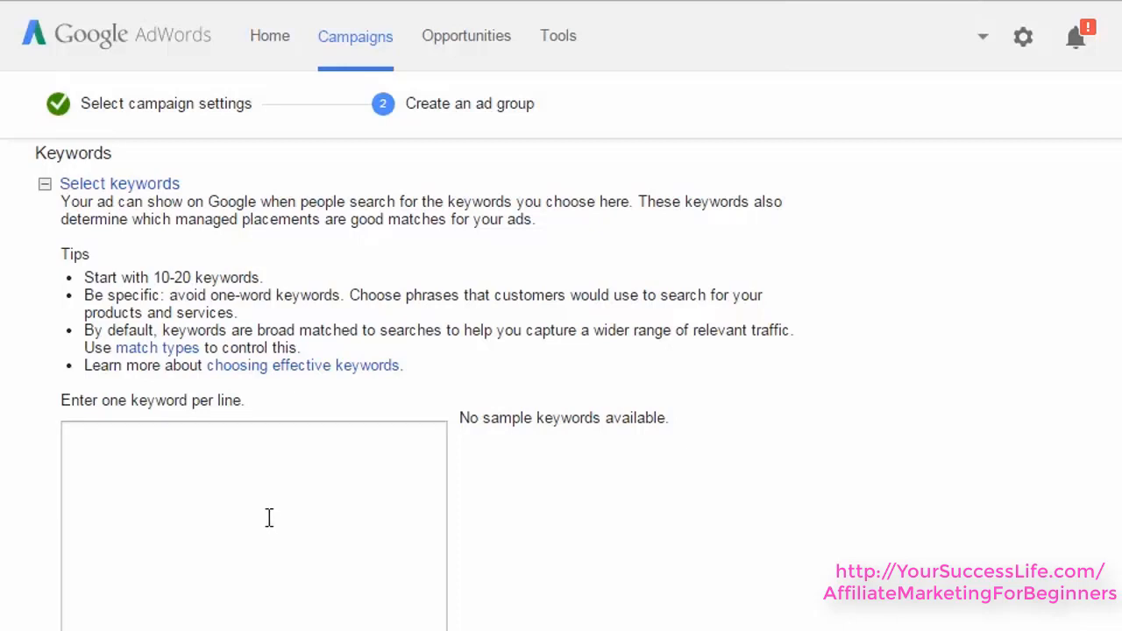
pyautogui.write('Stop cats scratching Stop cat scratching Stop cat scratching furniture Stop cat scratching carpet Stop cat scratching door Stop cat scratching sofa Stop cat scratching rugs Stop cats from scratching')
pyautogui.scroll(-1, 624, 472)
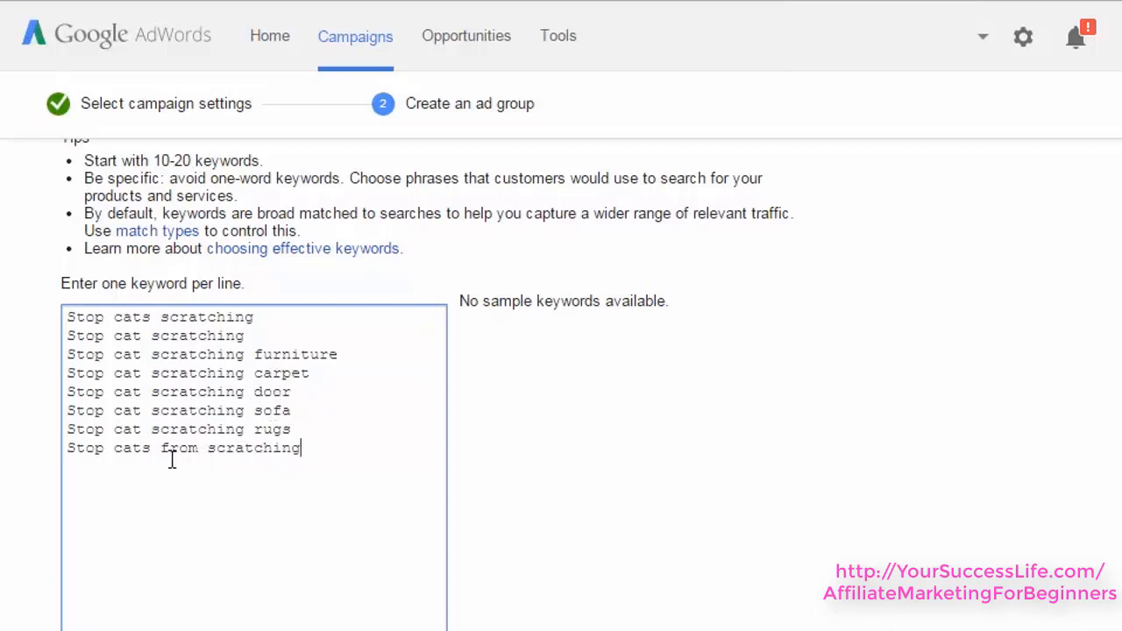
pyautogui.click(661, 475)
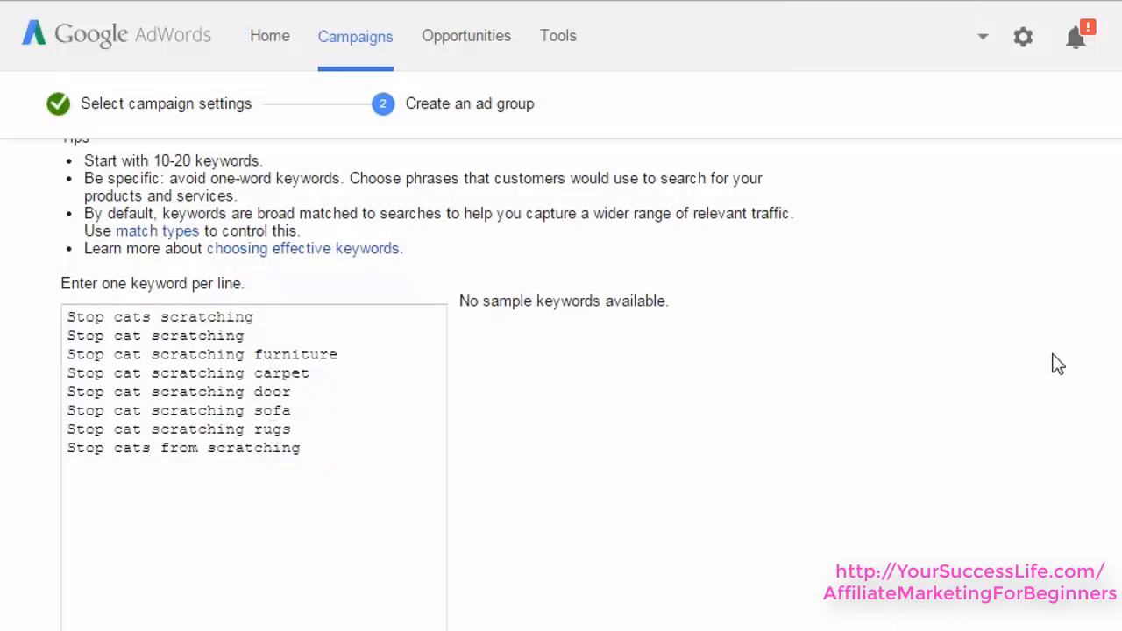
# Save the ad group and continue to billing with New Zealand (NZ) as the billing address country
pyautogui.scroll(-3, 1118, 368)
pyautogui.scroll(1, 1118, 368)
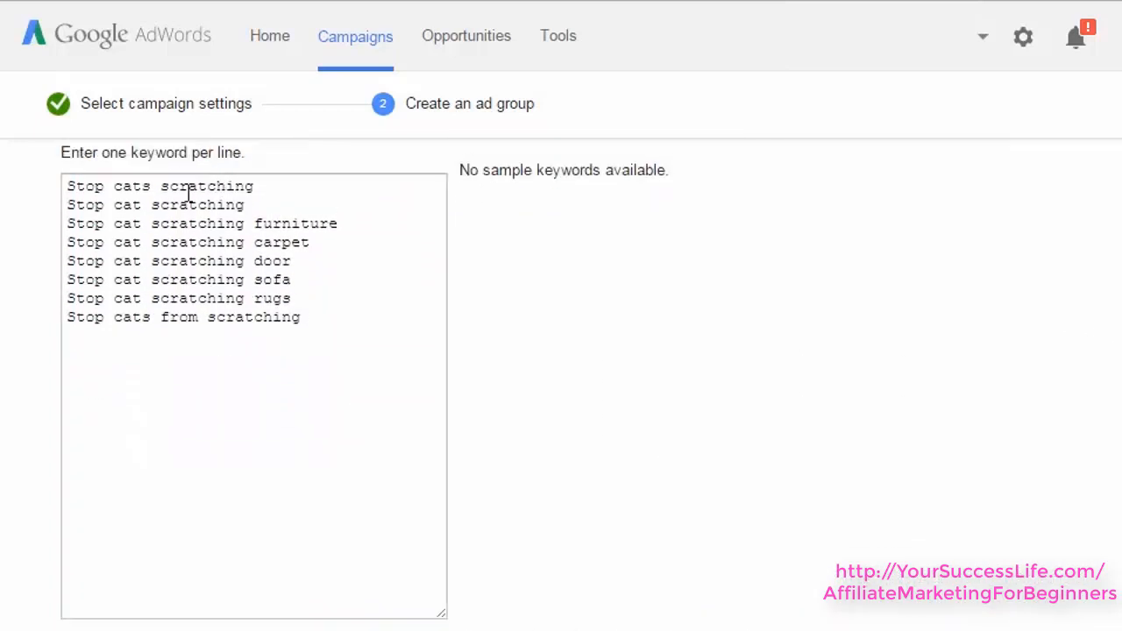
pyautogui.scroll(-1, 1121, 371)
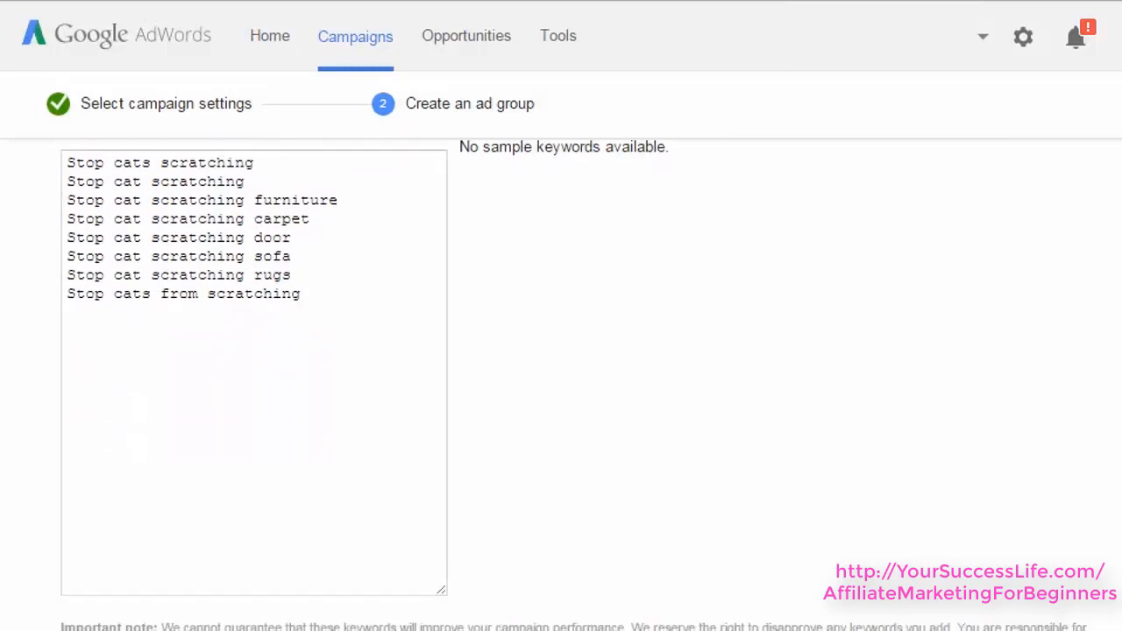
pyautogui.scroll(-5, 1121, 371)
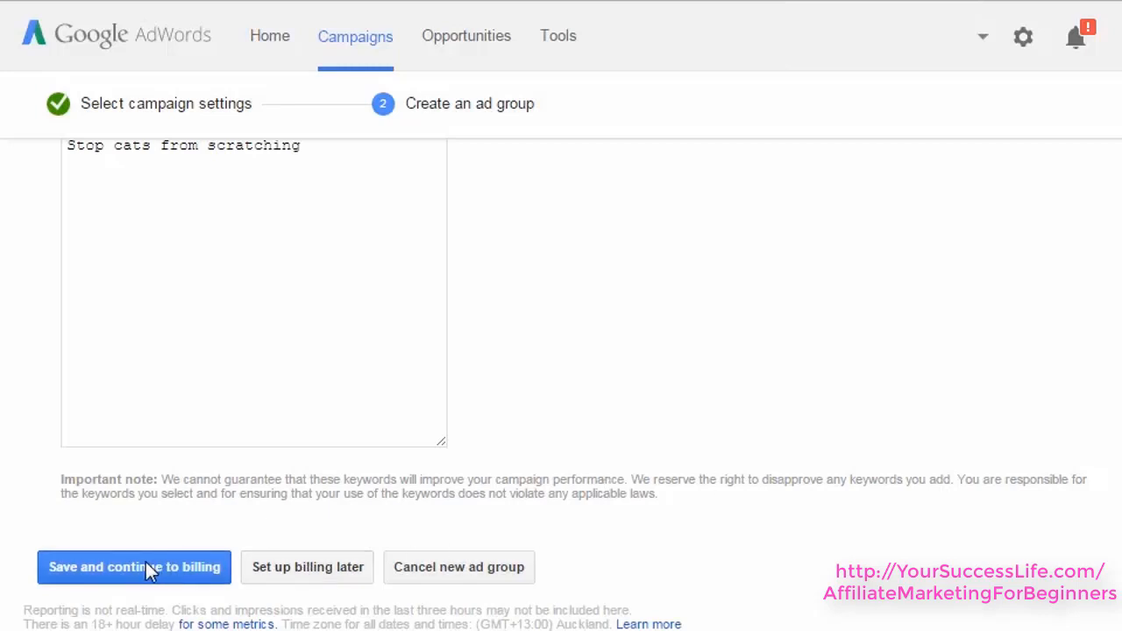
pyautogui.click(170, 574)
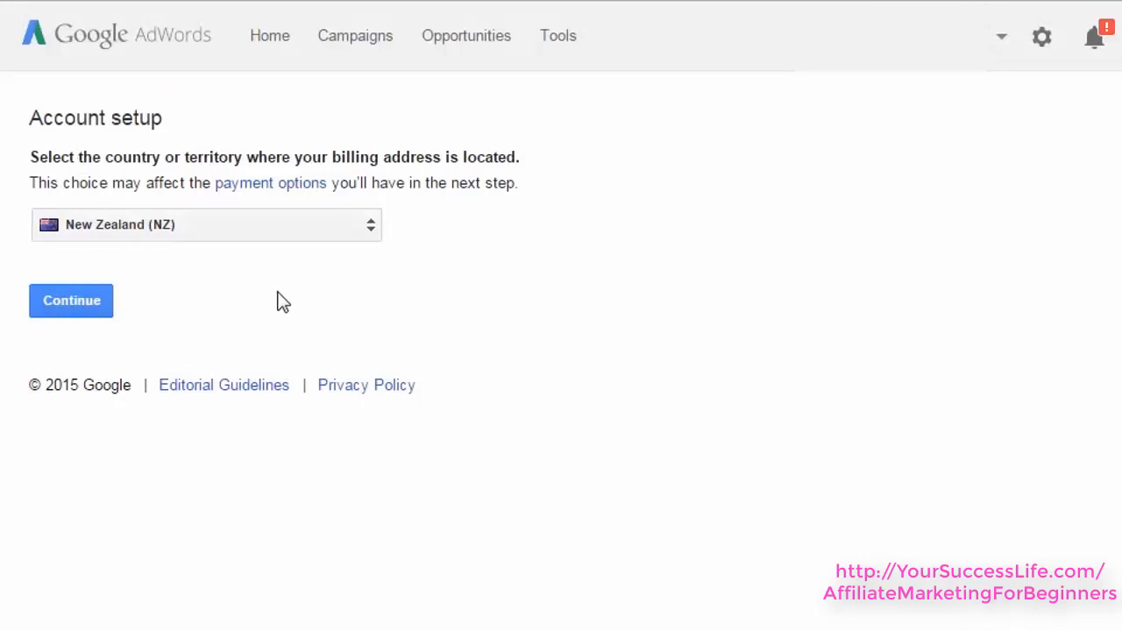
pyautogui.click(95, 301)
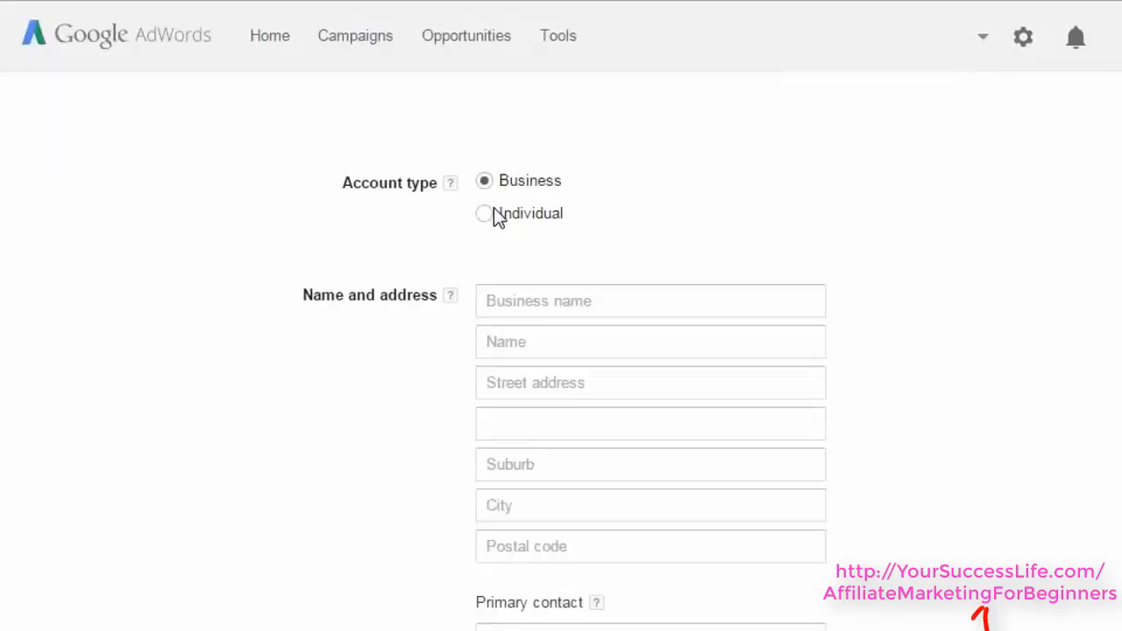
# Compare the Individual and Business account types, leaving Business selected, and review the billing form's contact, payment, language and terms sections
pyautogui.click(488, 214)
pyautogui.click(483, 182)
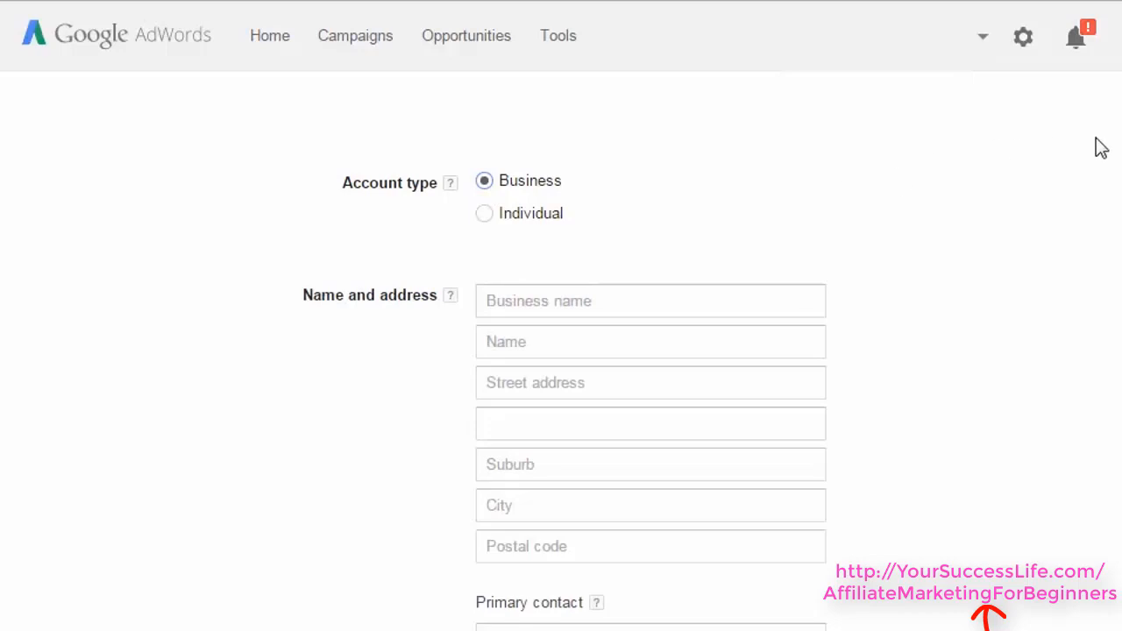
pyautogui.scroll(-3, 1095, 148)
pyautogui.scroll(-7, 608, 351)
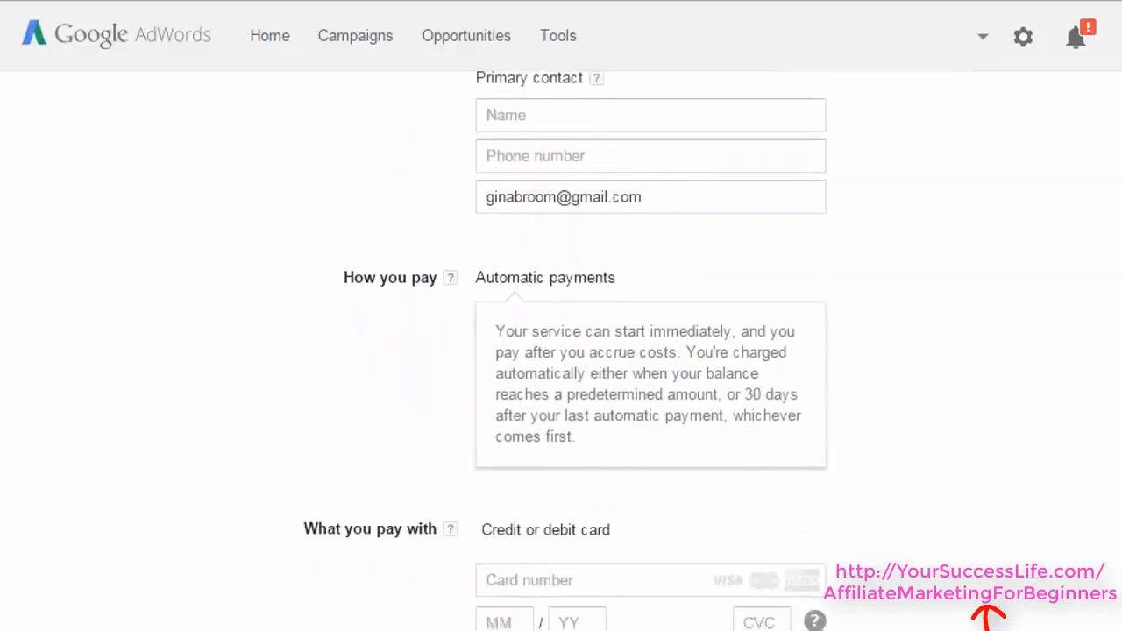
pyautogui.scroll(-5, 1098, 611)
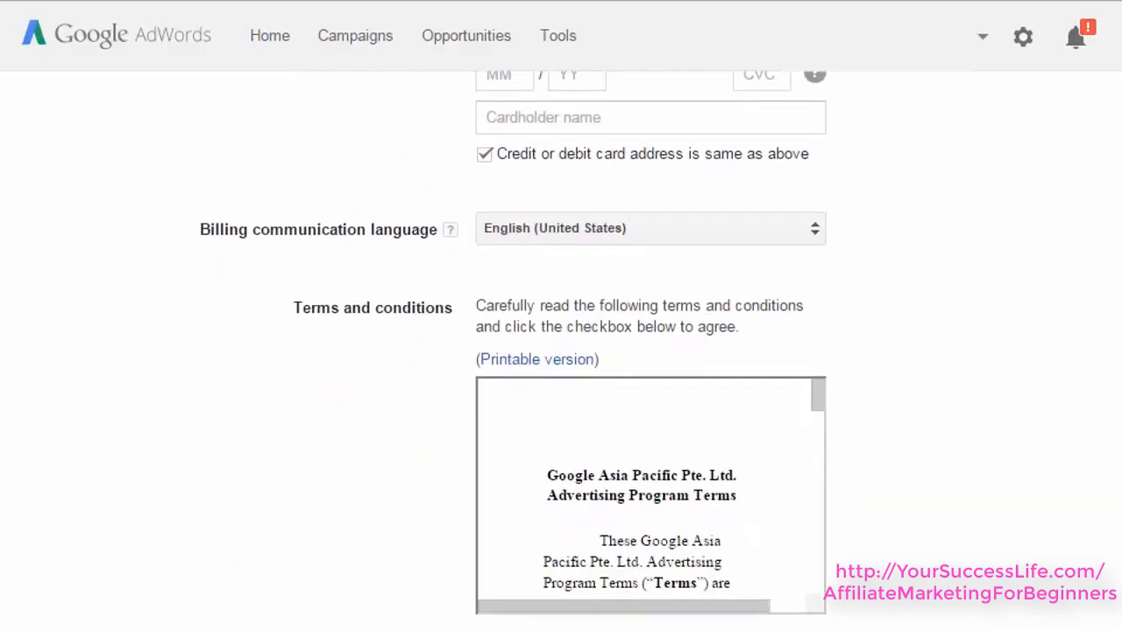